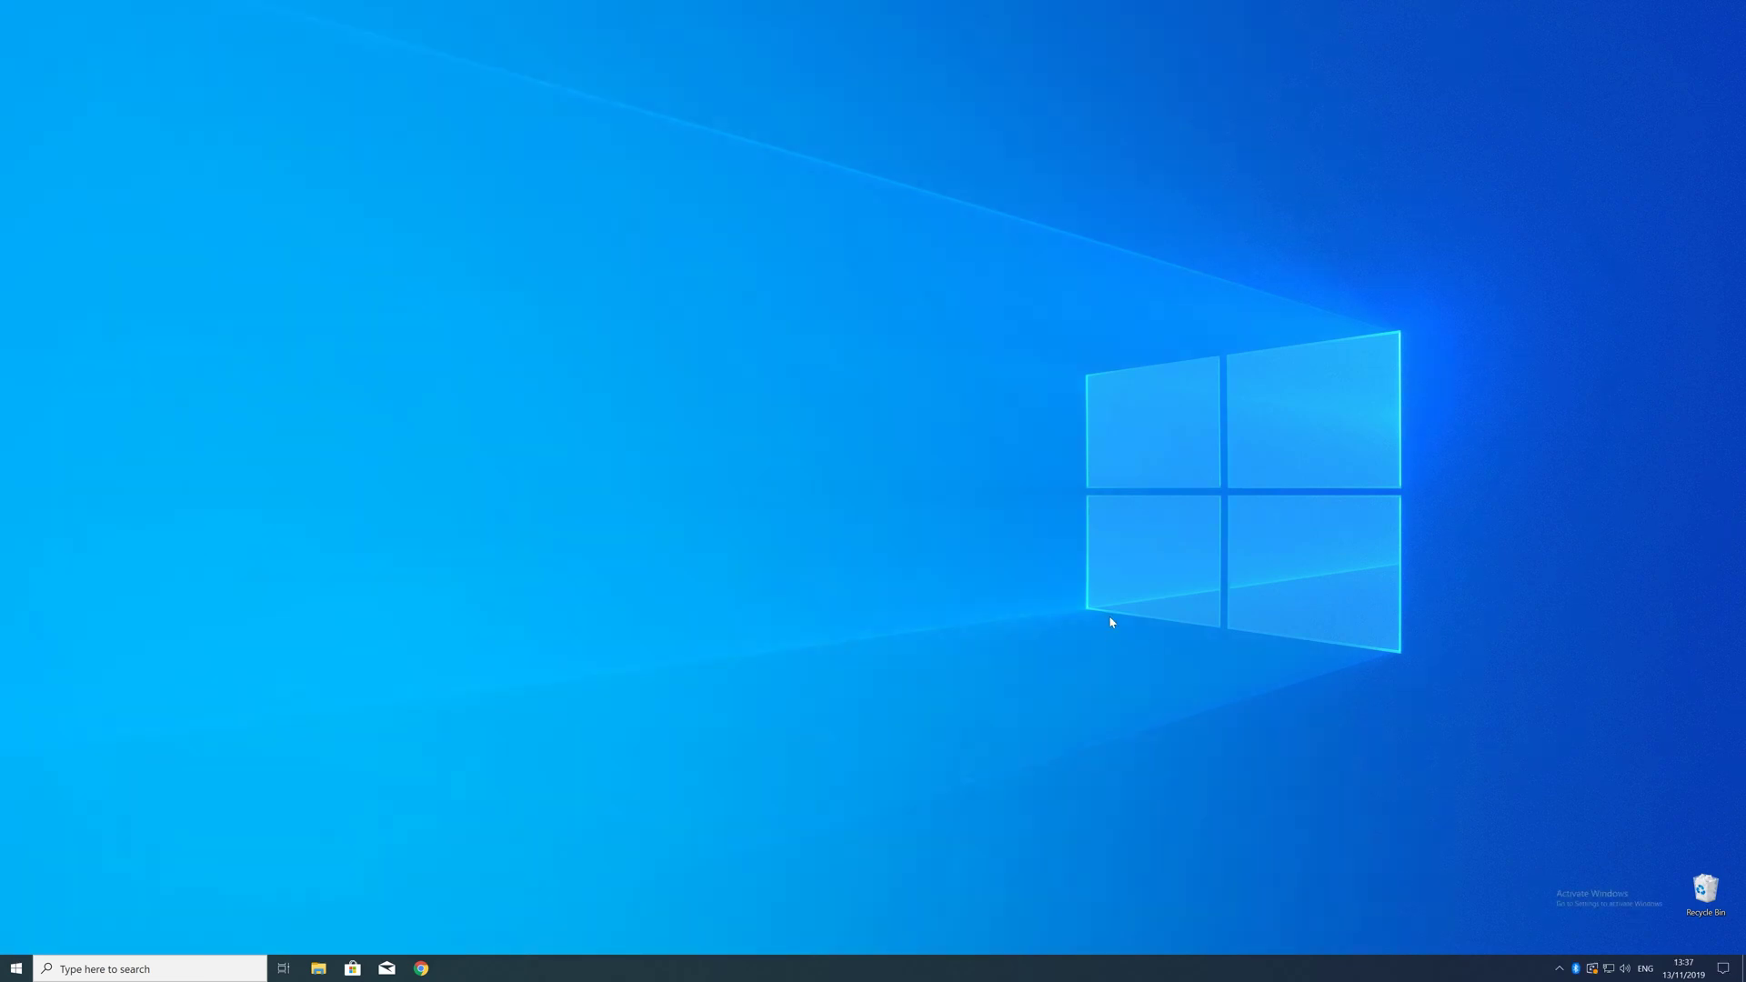
# - Check the system information page, then close it
pyautogui.rightClick(16, 967)
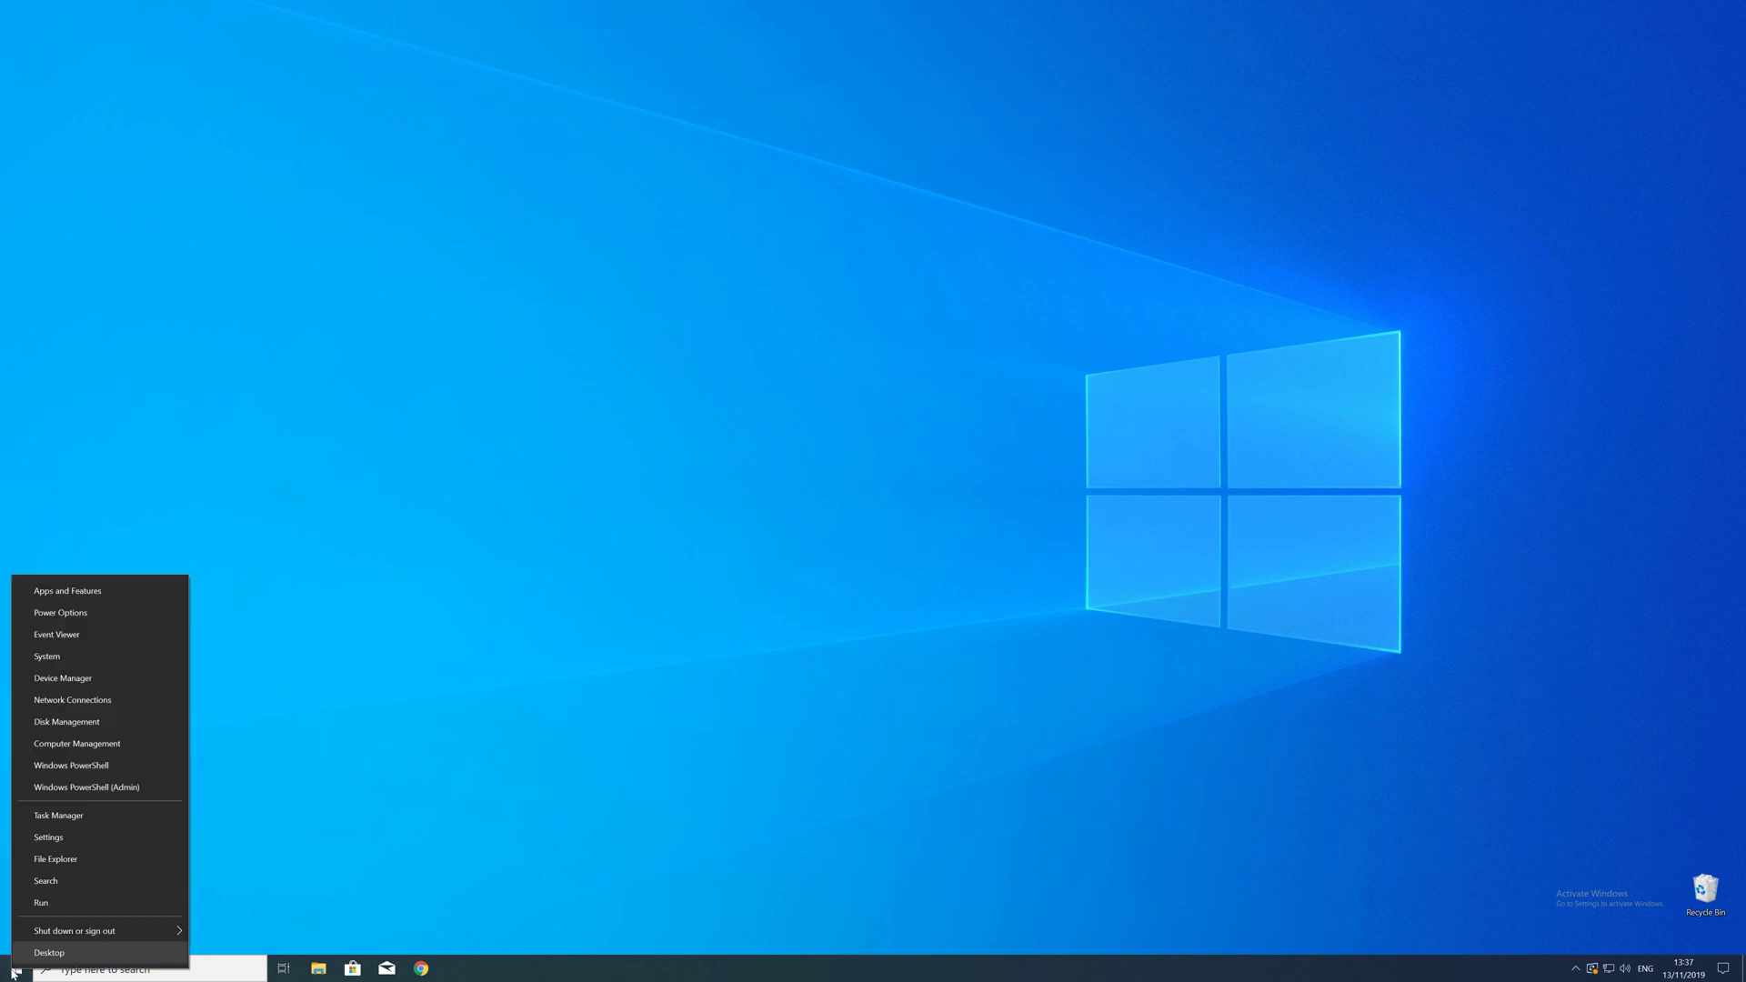
pyautogui.click(67, 661)
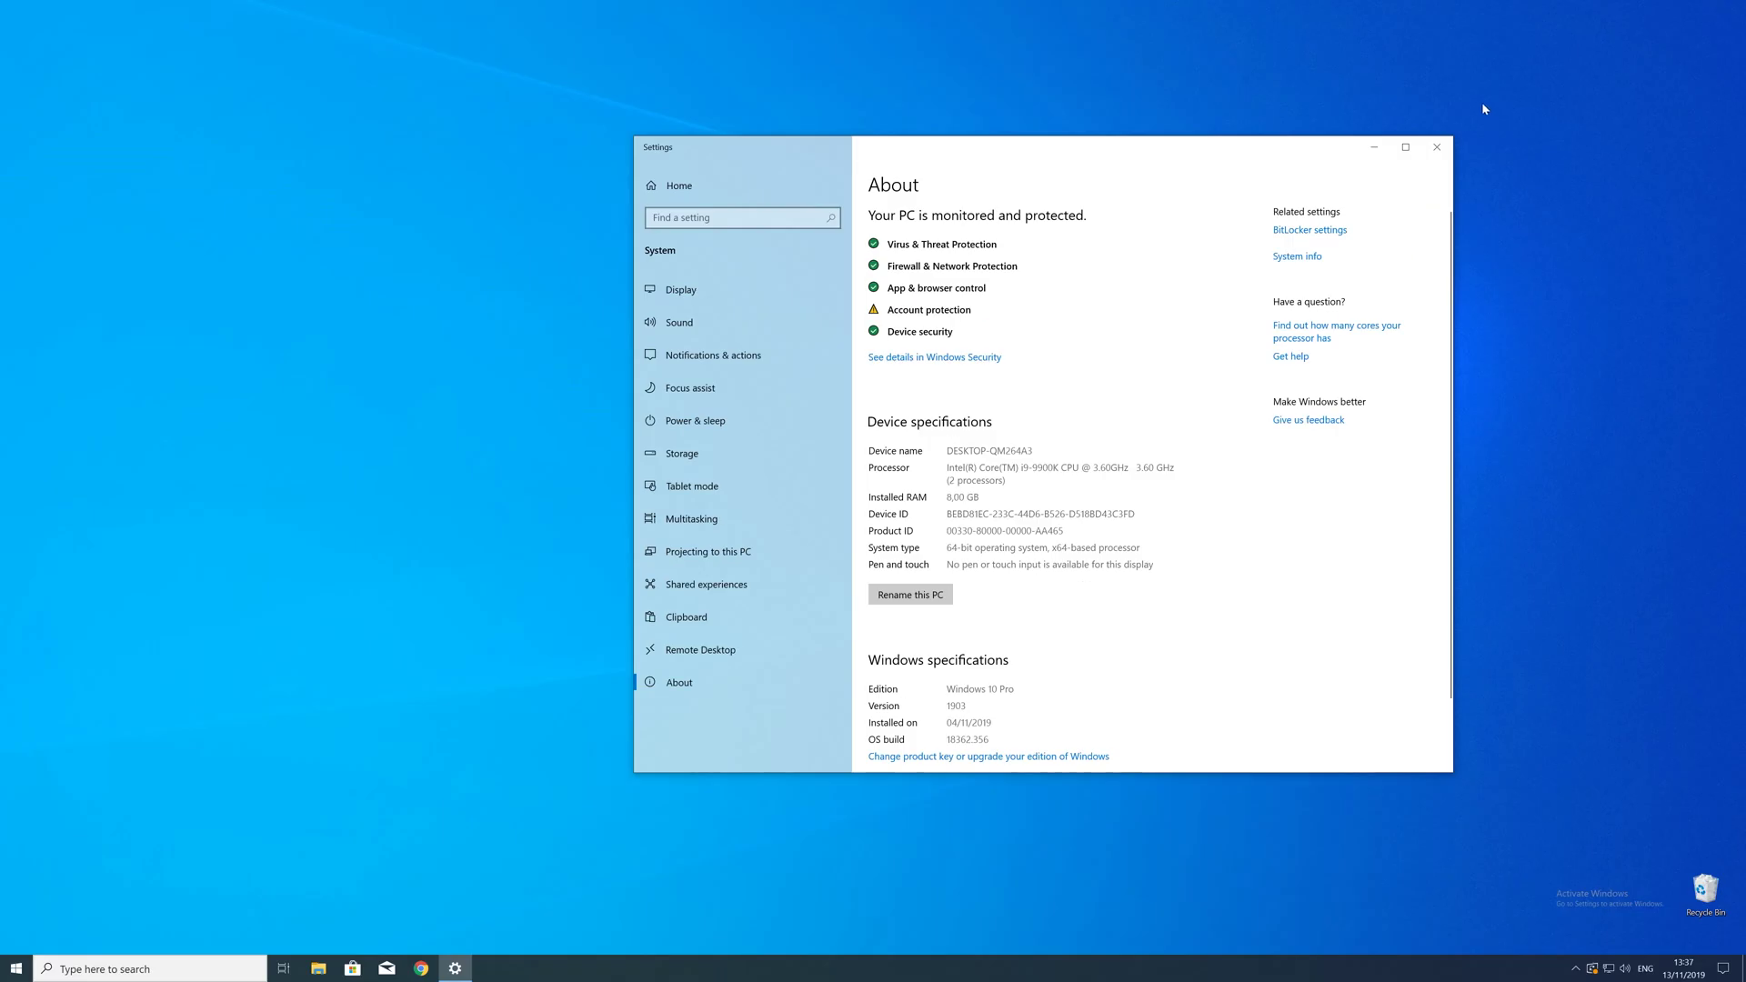
pyautogui.click(1437, 147)
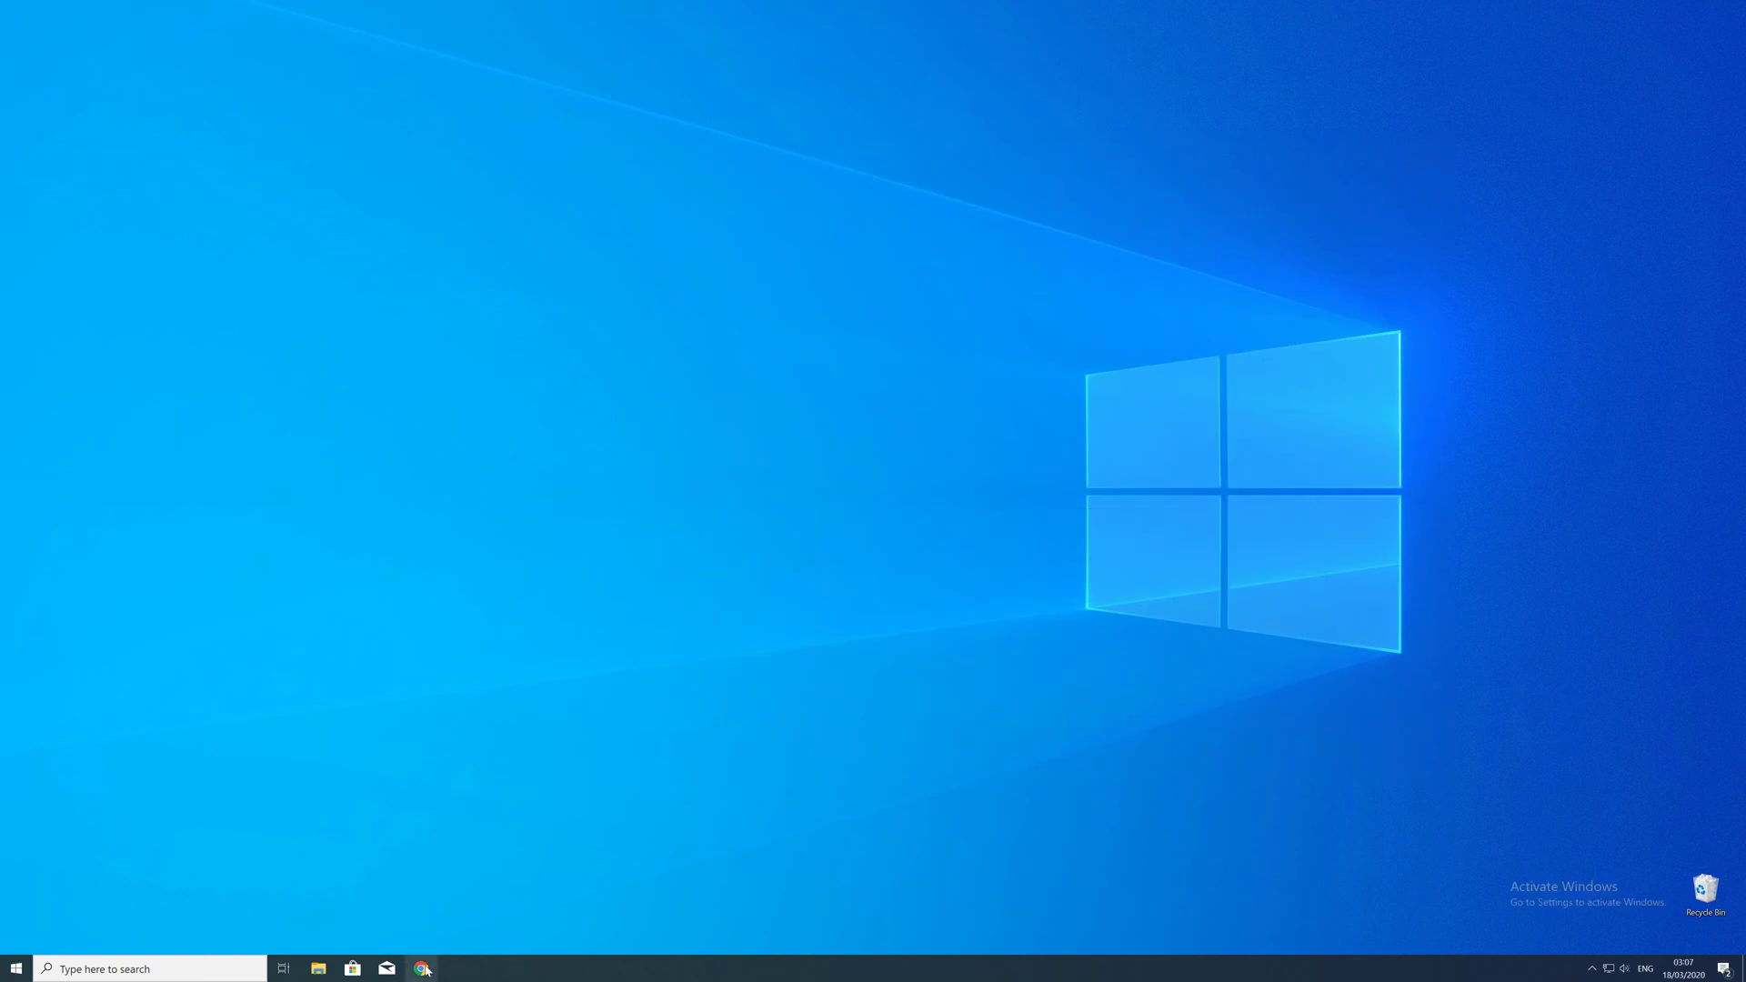
# - Load the sts-tutorial.com api-ms-win-core-com-l1-1-0.dll page in Chrome and download the 32-Bit zip
pyautogui.click(433, 970)
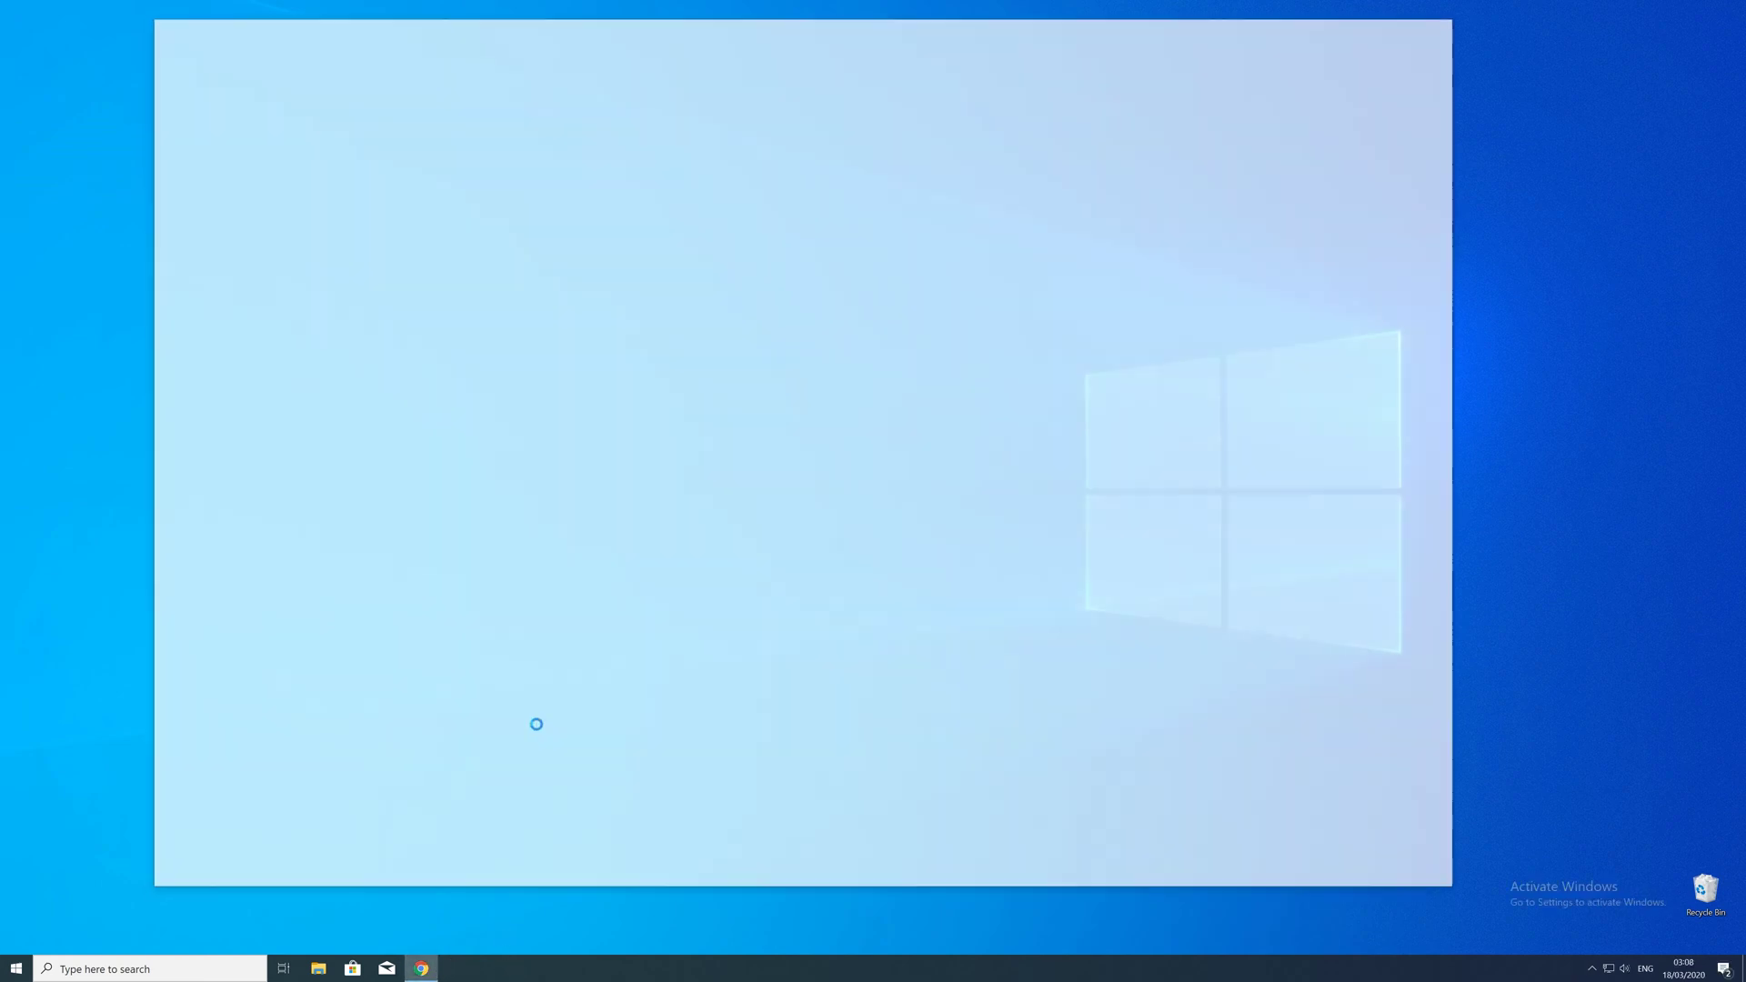
pyautogui.write('https://www.sts-tutorial.com/download/api-ms-win-core-com-l1-1-0')
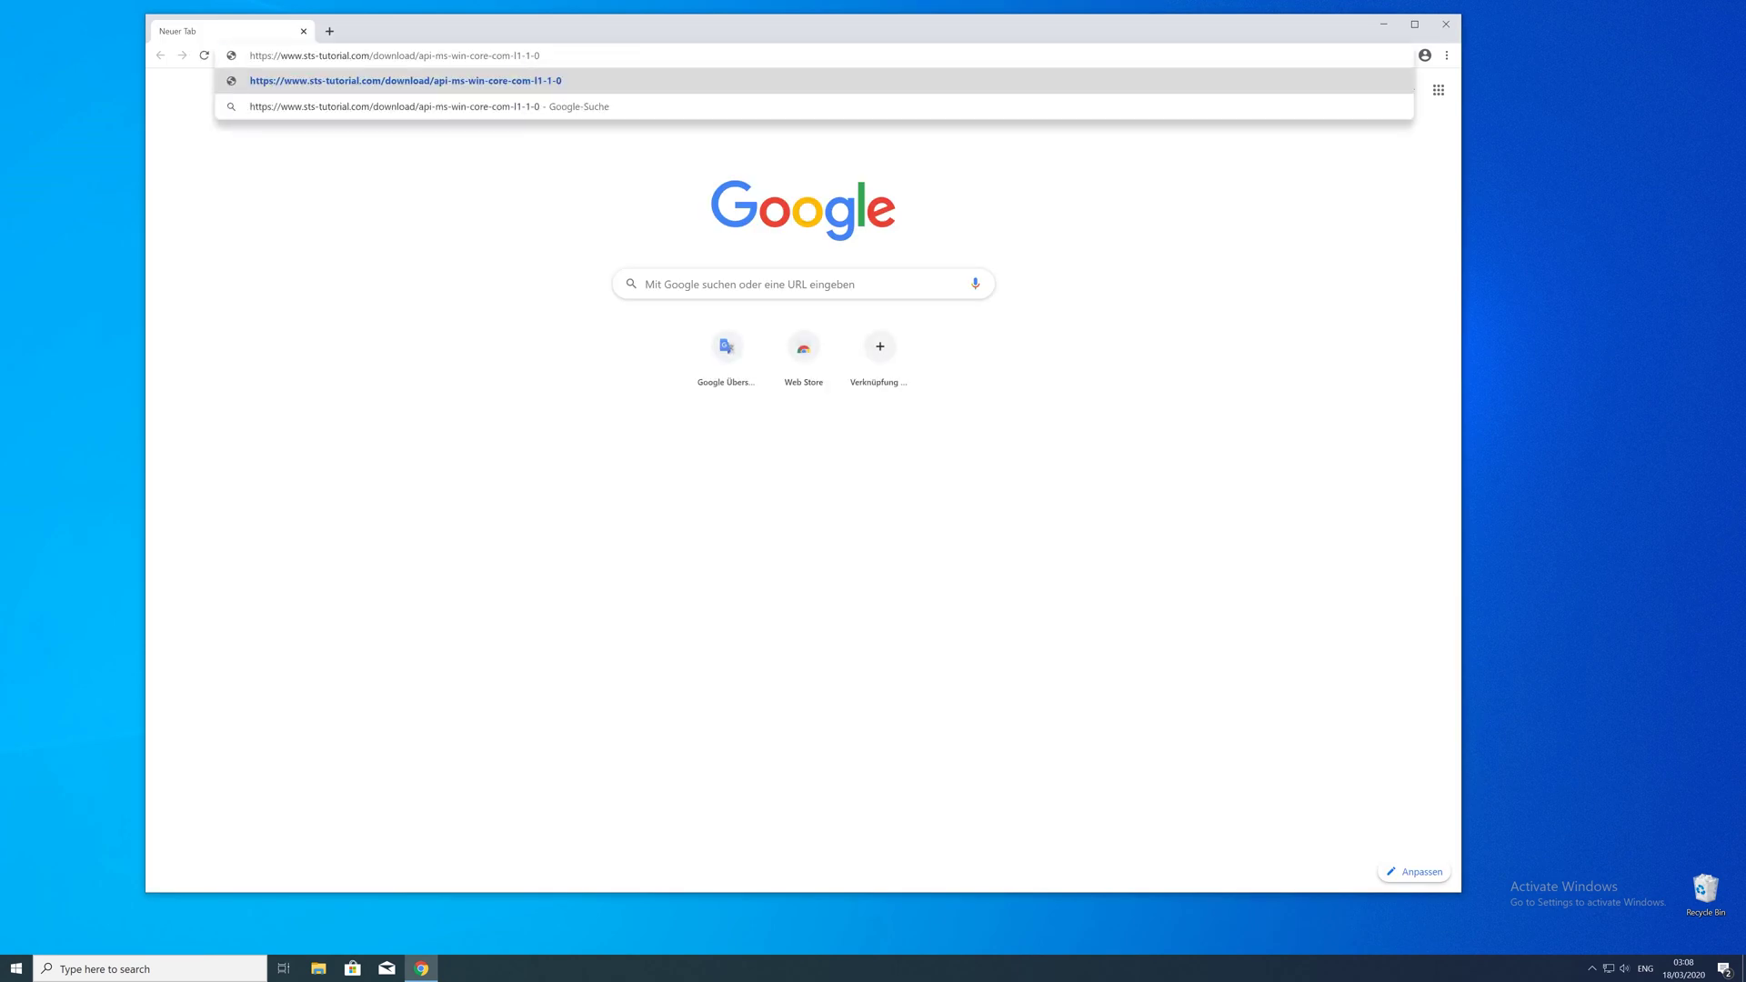
pyautogui.press('Return')
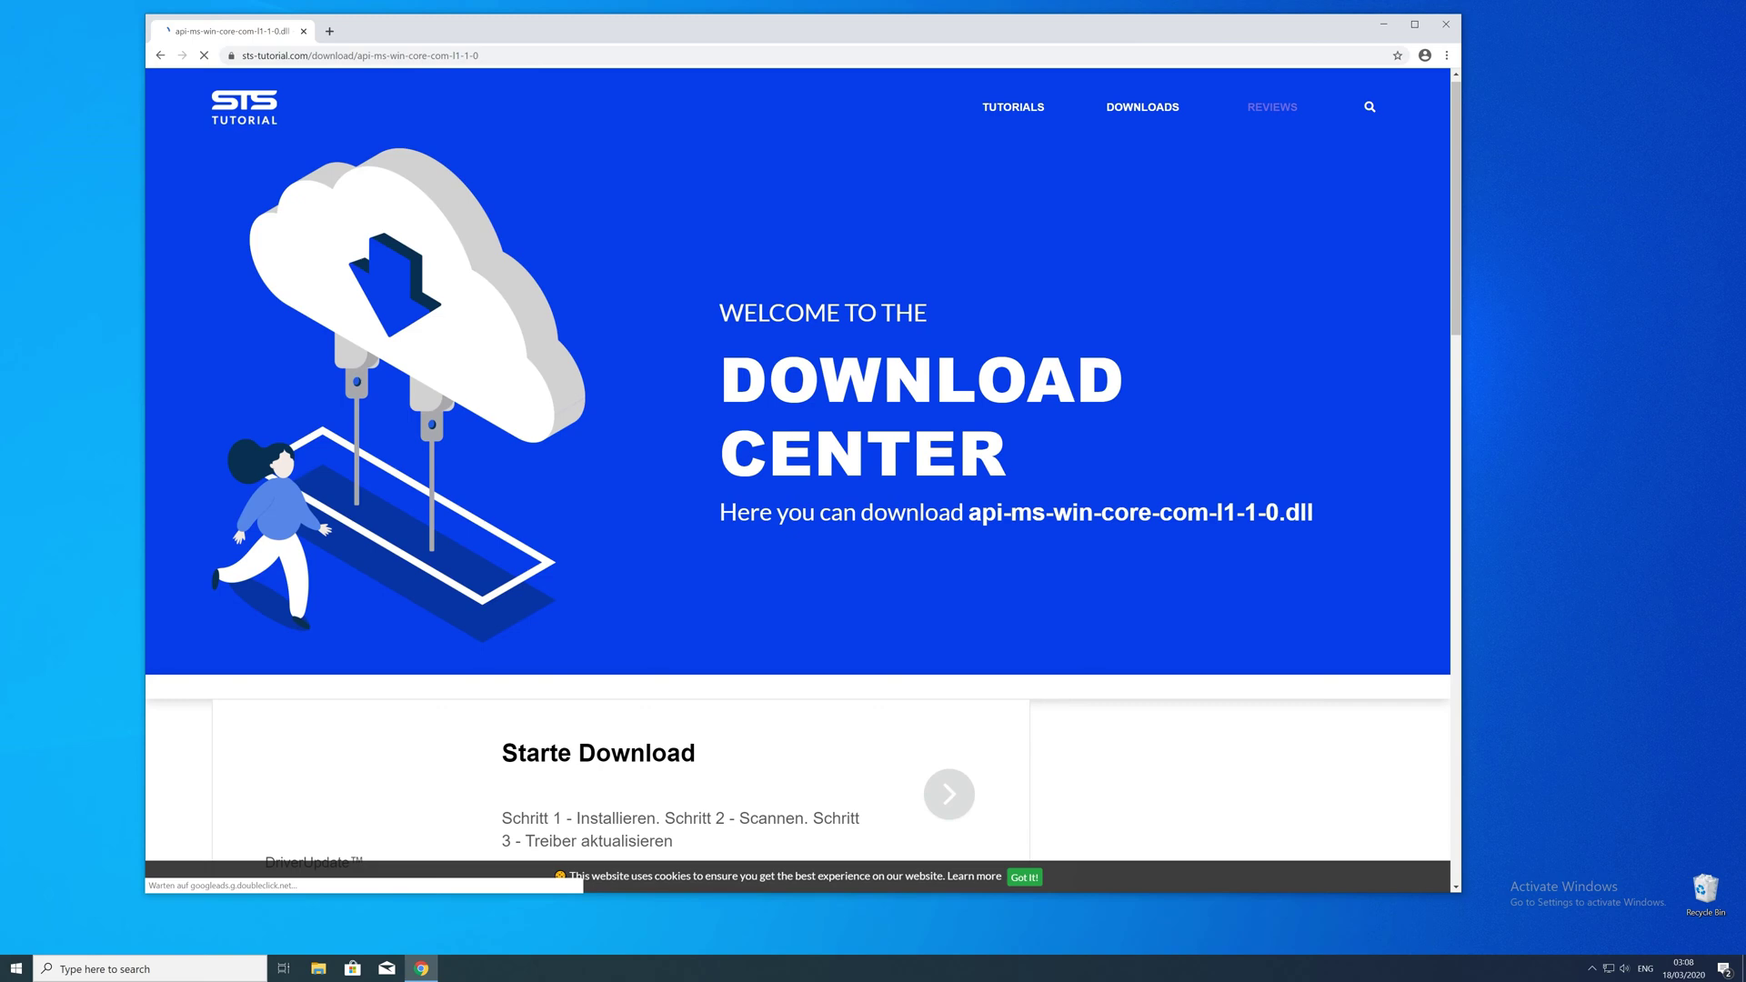
pyautogui.scroll(-13, 798, 480)
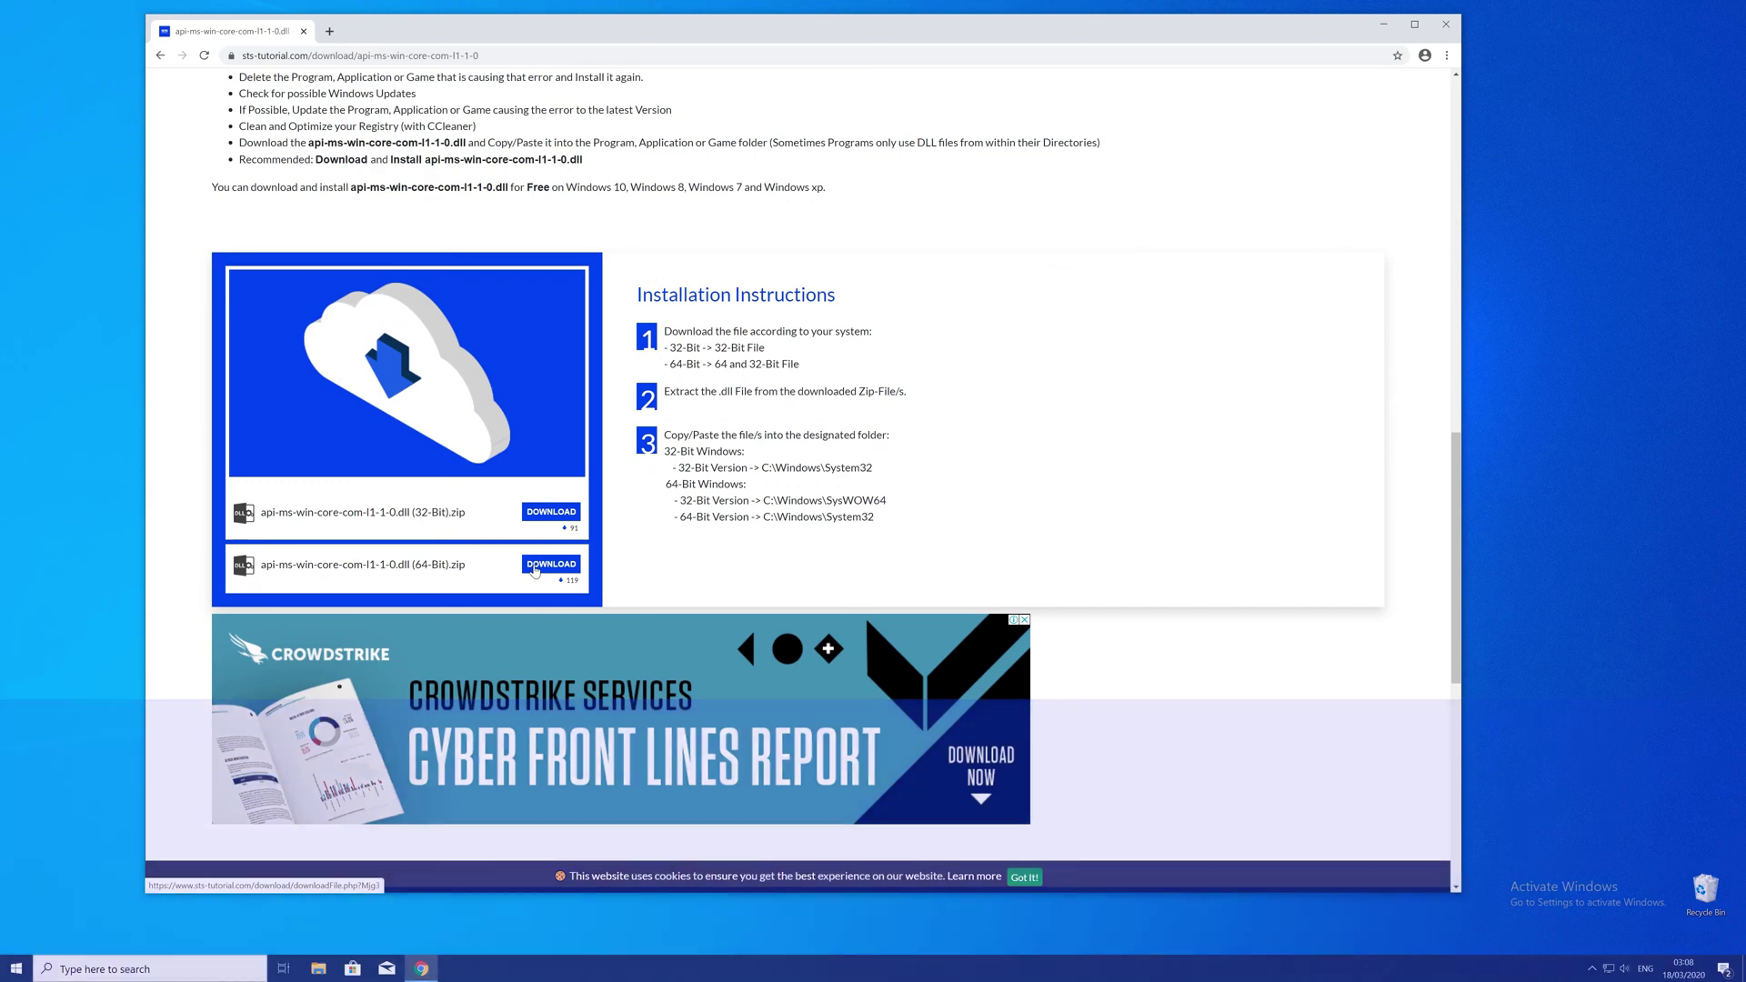
pyautogui.click(540, 512)
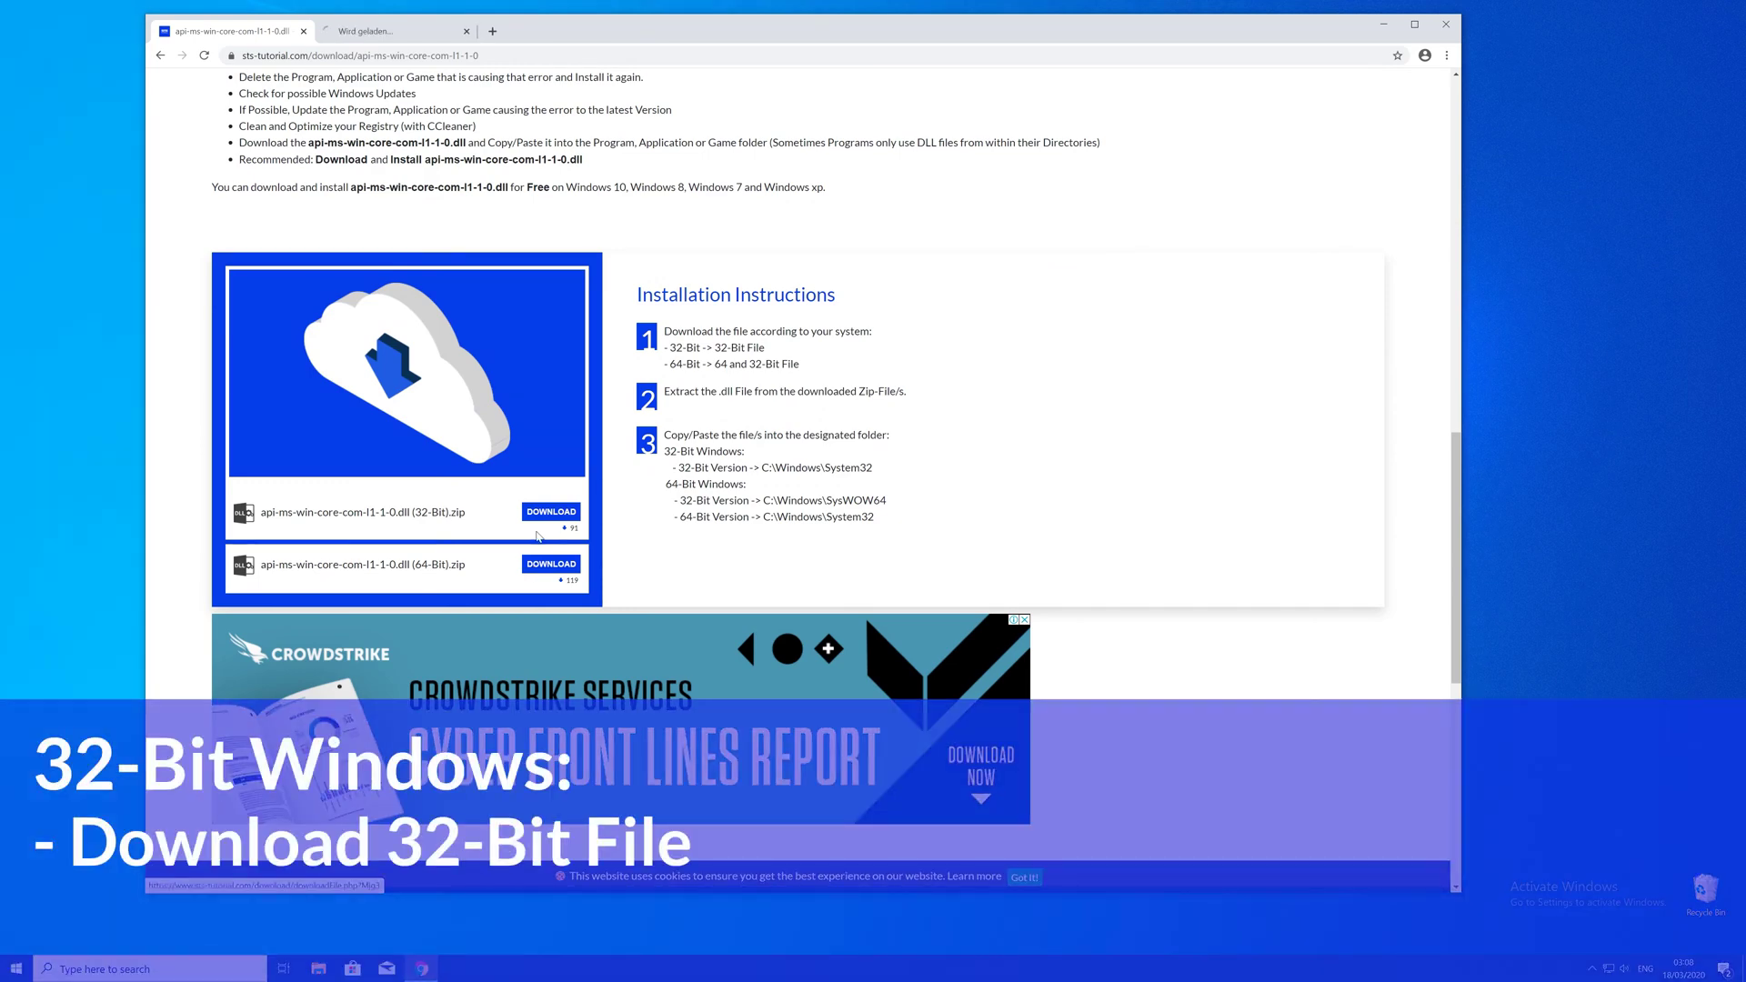
pyautogui.click(377, 32)
# - Finish the download and arrange both zips side by side, opening their 64-Bit and 32-Bit folders
pyautogui.click(793, 472)
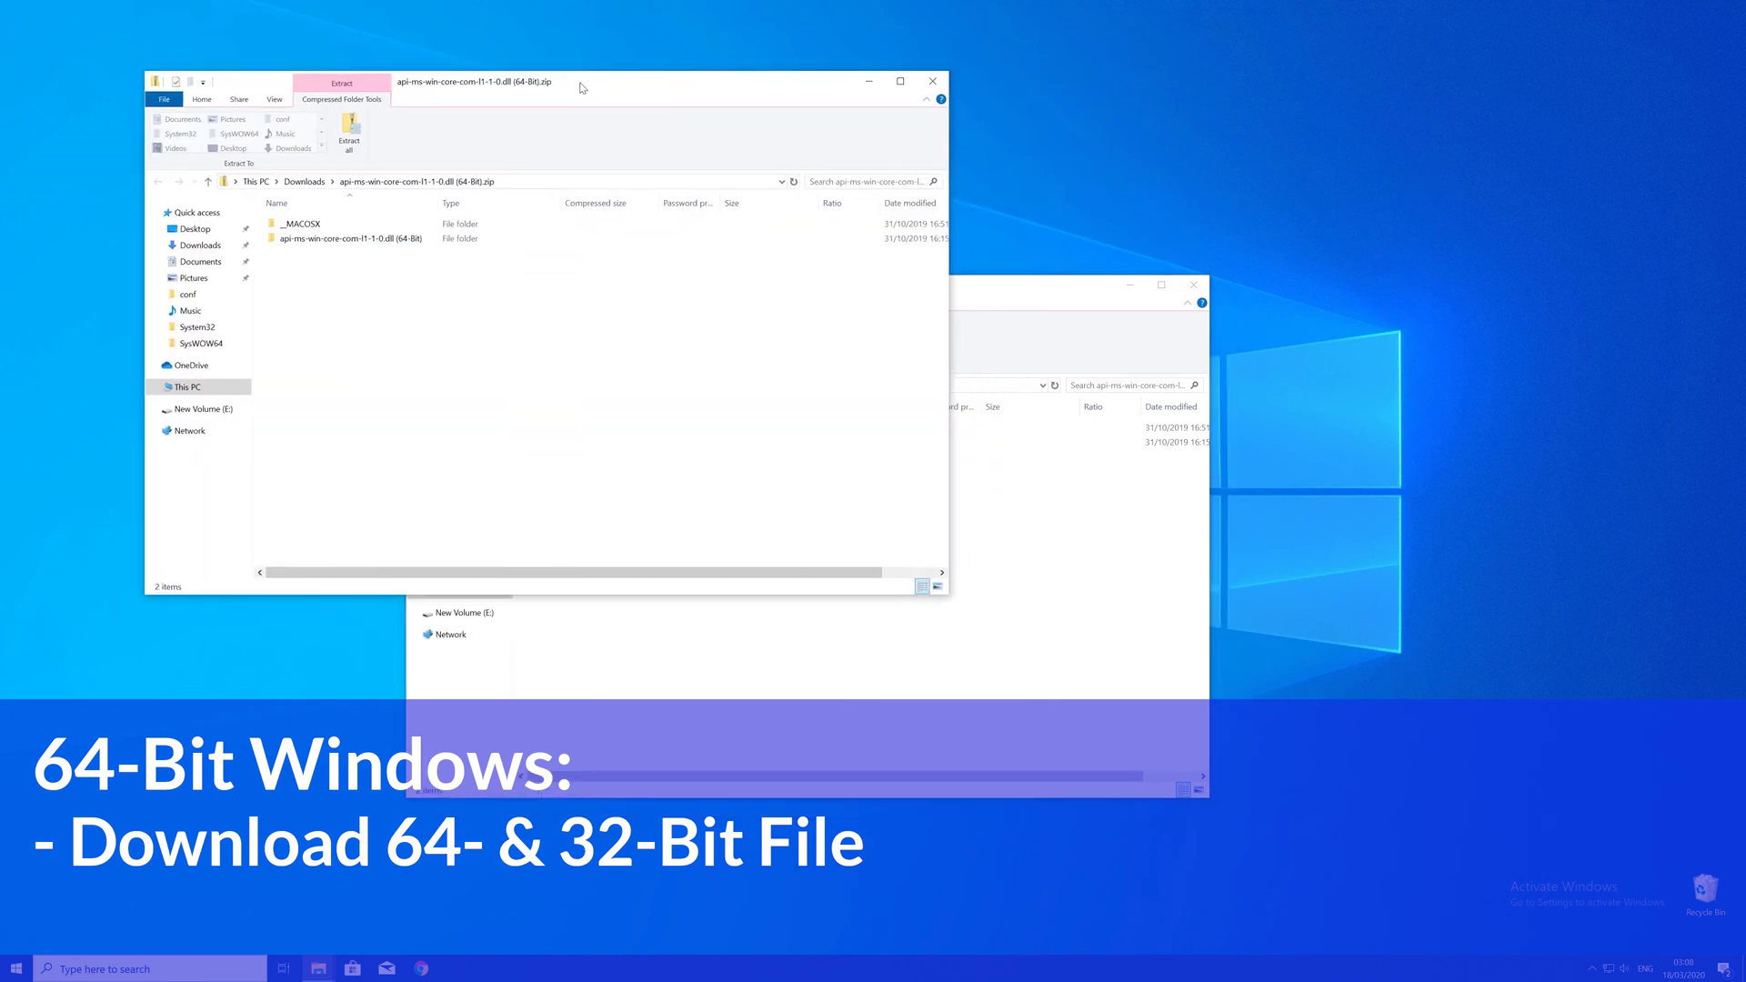
pyautogui.moveTo(581, 76); pyautogui.dragTo(469, 36)
pyautogui.doubleClick(236, 186)
pyautogui.moveTo(903, 295); pyautogui.dragTo(1349, 40)
pyautogui.doubleClick(1076, 189)
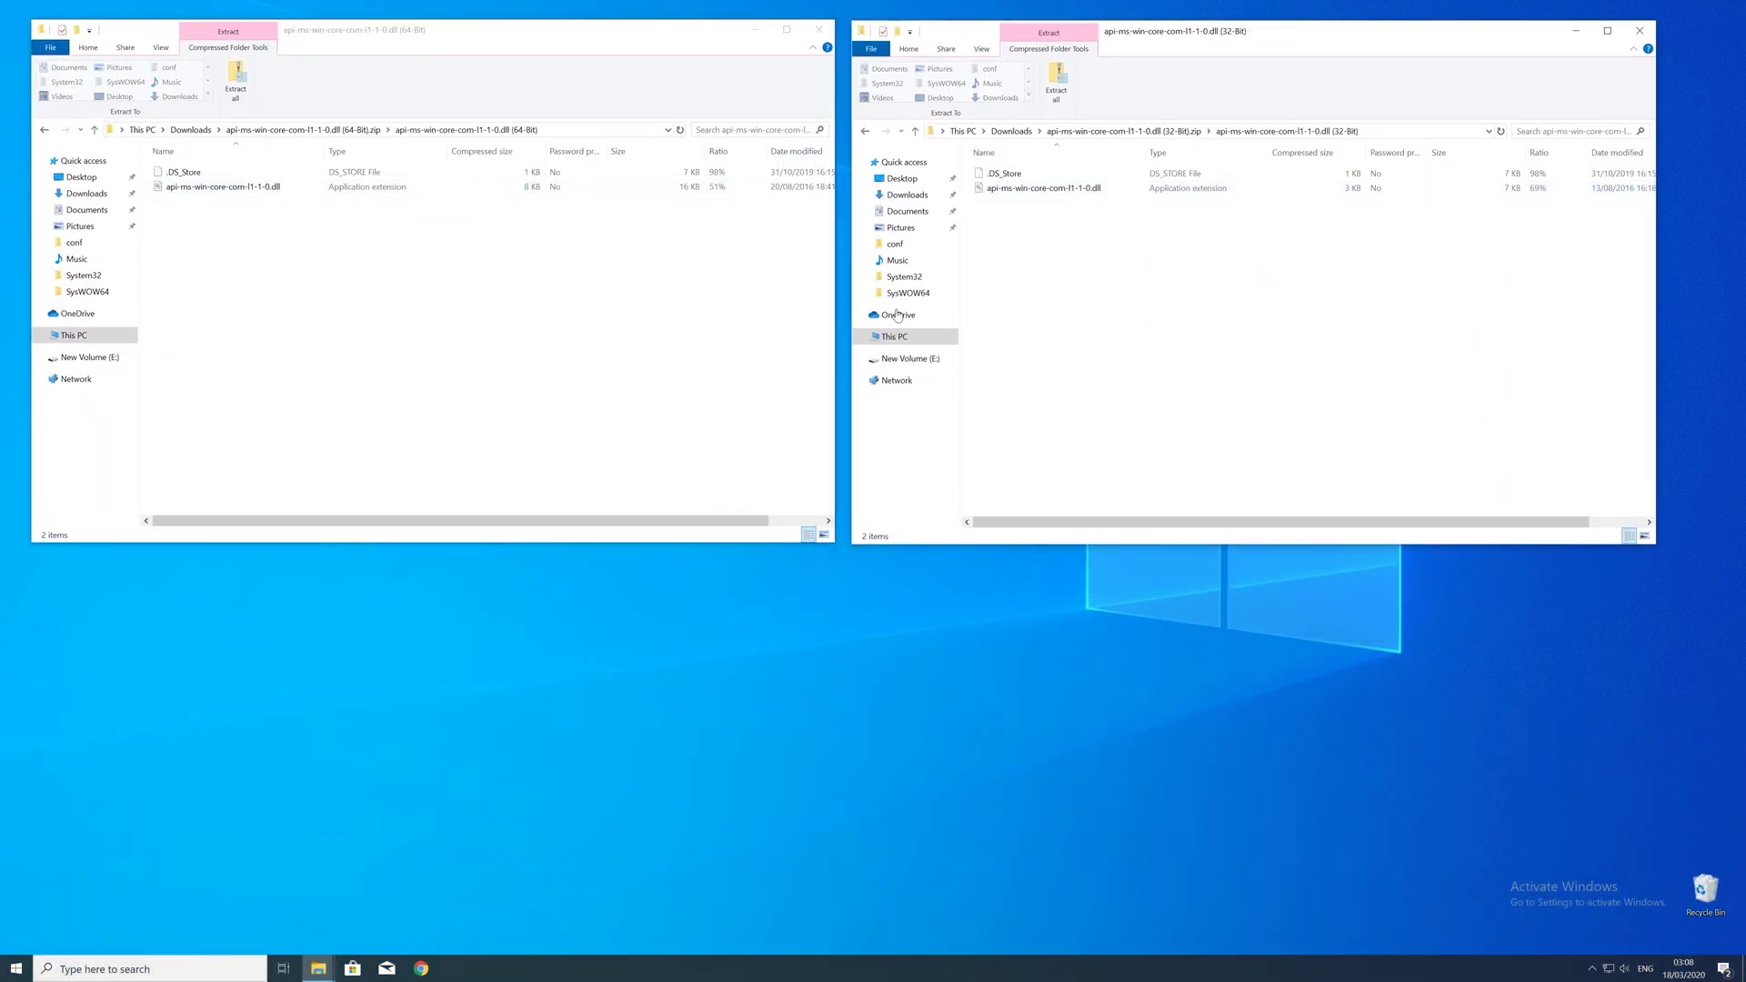
pyautogui.click(310, 962)
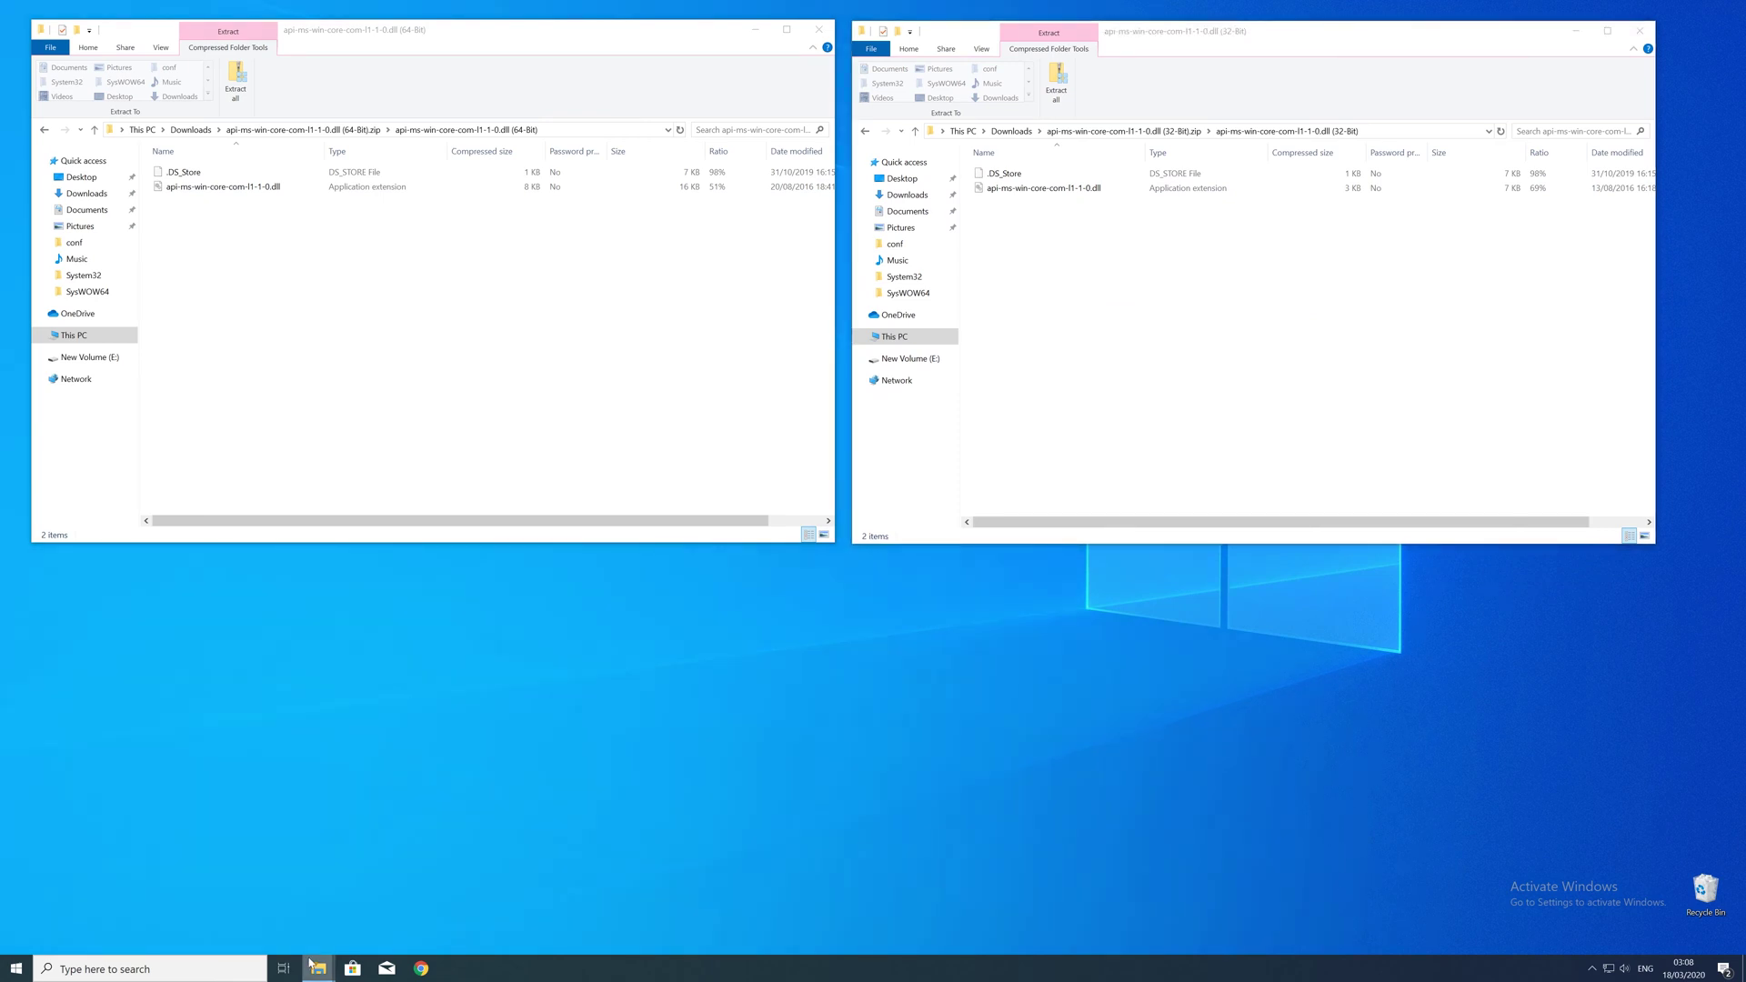
# - Open a new File Explorer window, browse to C:\Windows, and select the System32 folder
pyautogui.rightClick(310, 962)
pyautogui.click(331, 896)
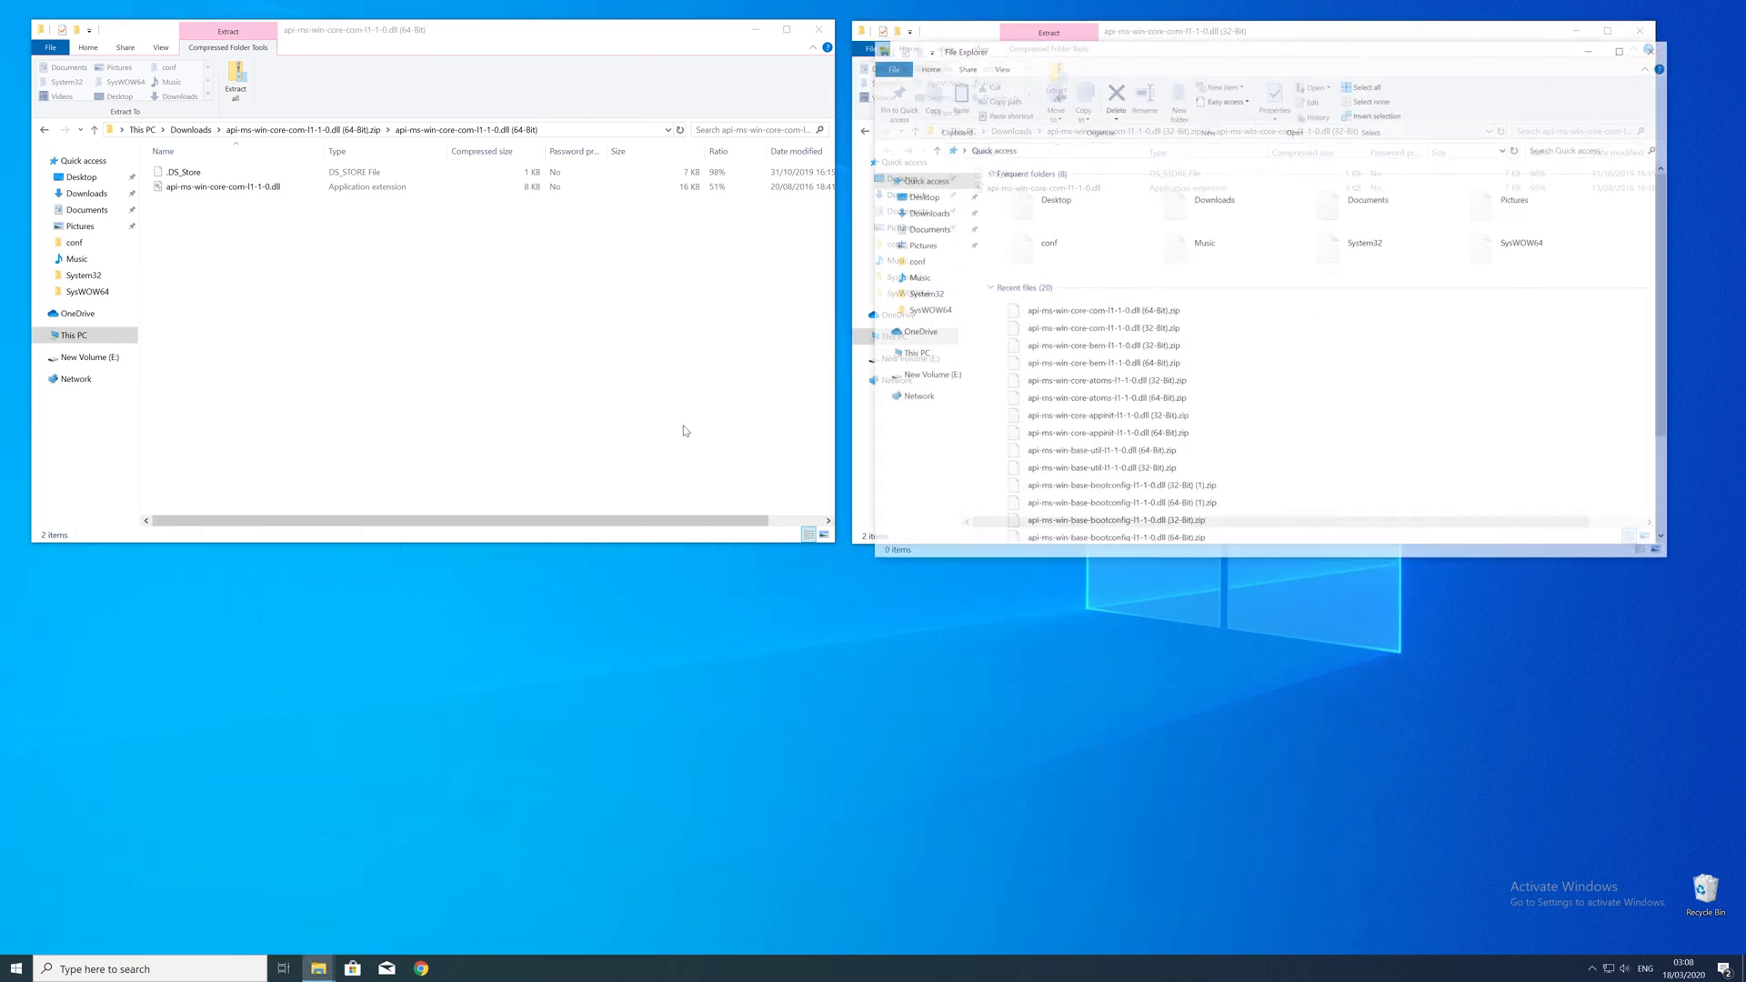
pyautogui.moveTo(1127, 48); pyautogui.dragTo(556, 333)
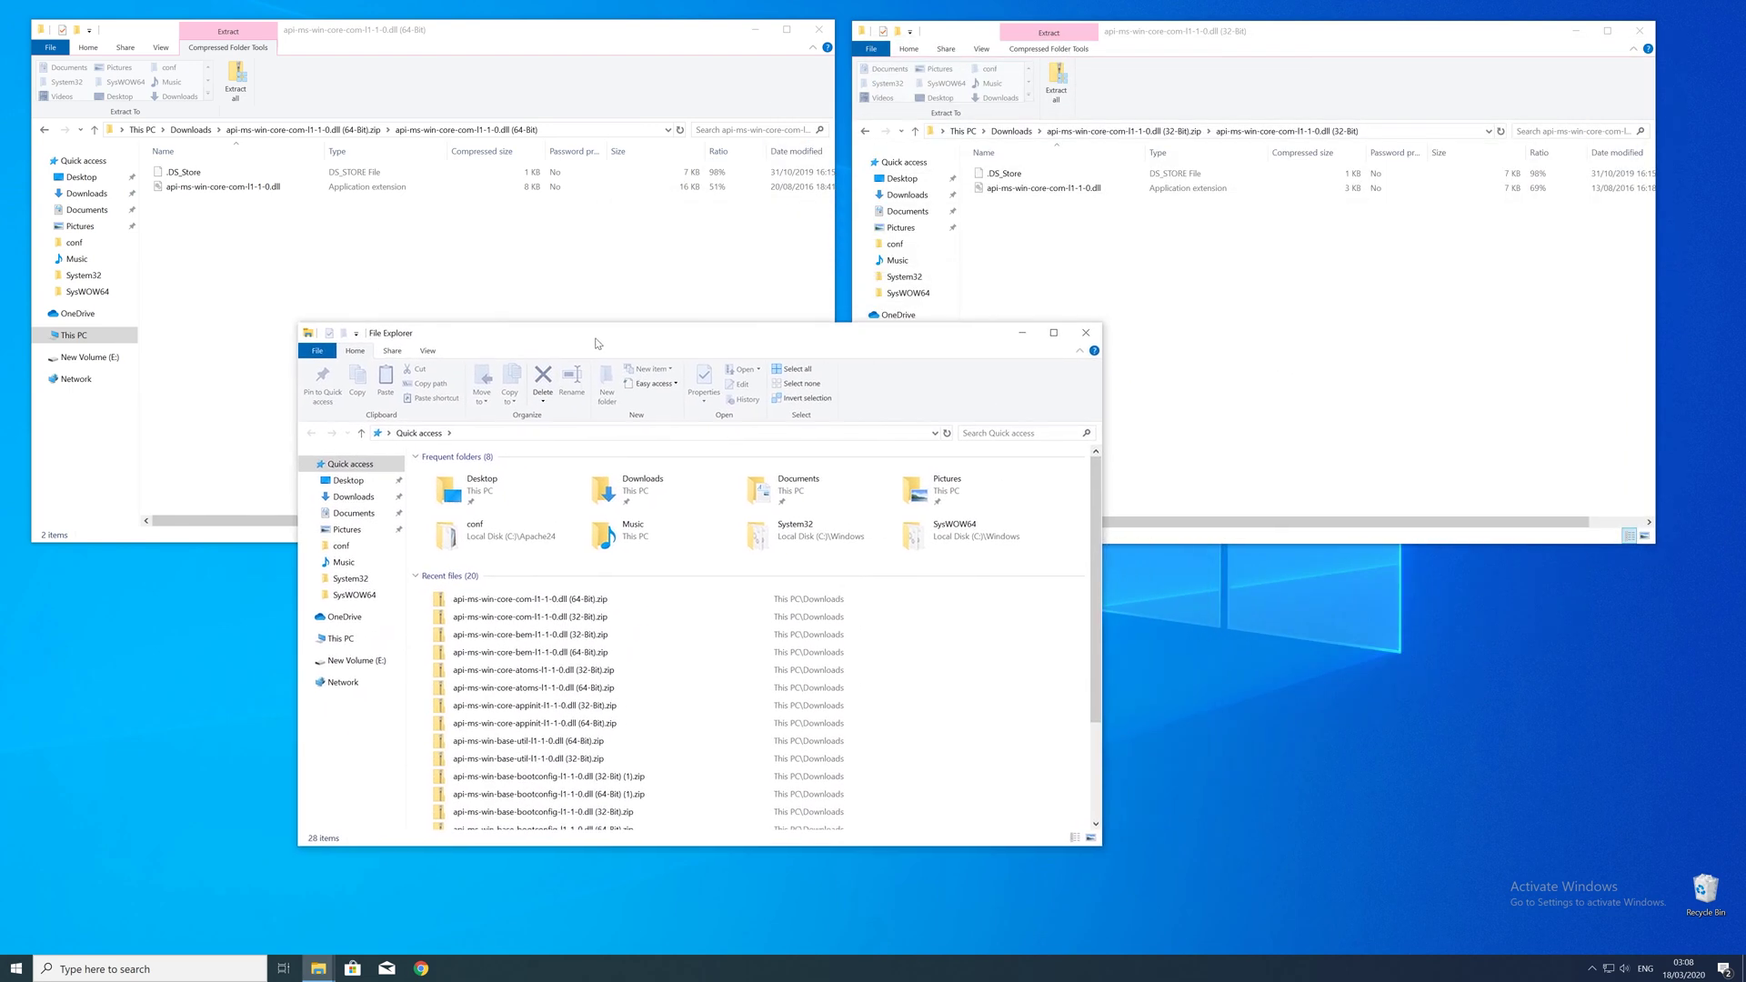
pyautogui.click(339, 639)
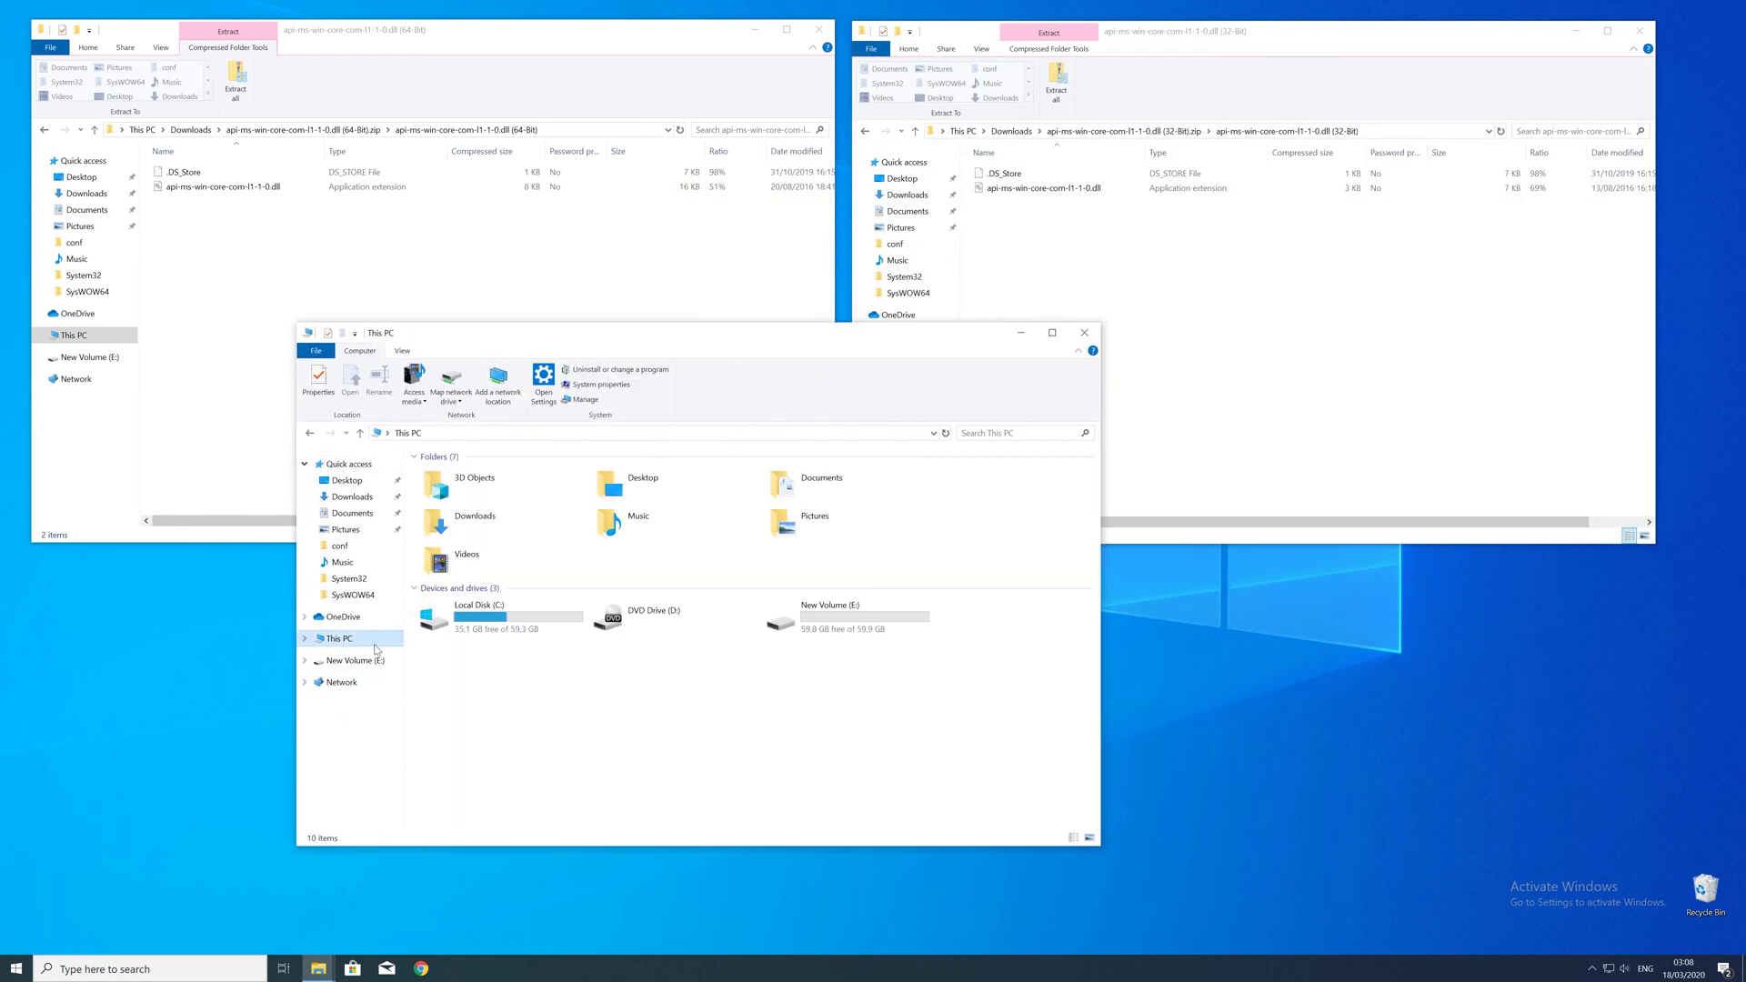
pyautogui.doubleClick(526, 616)
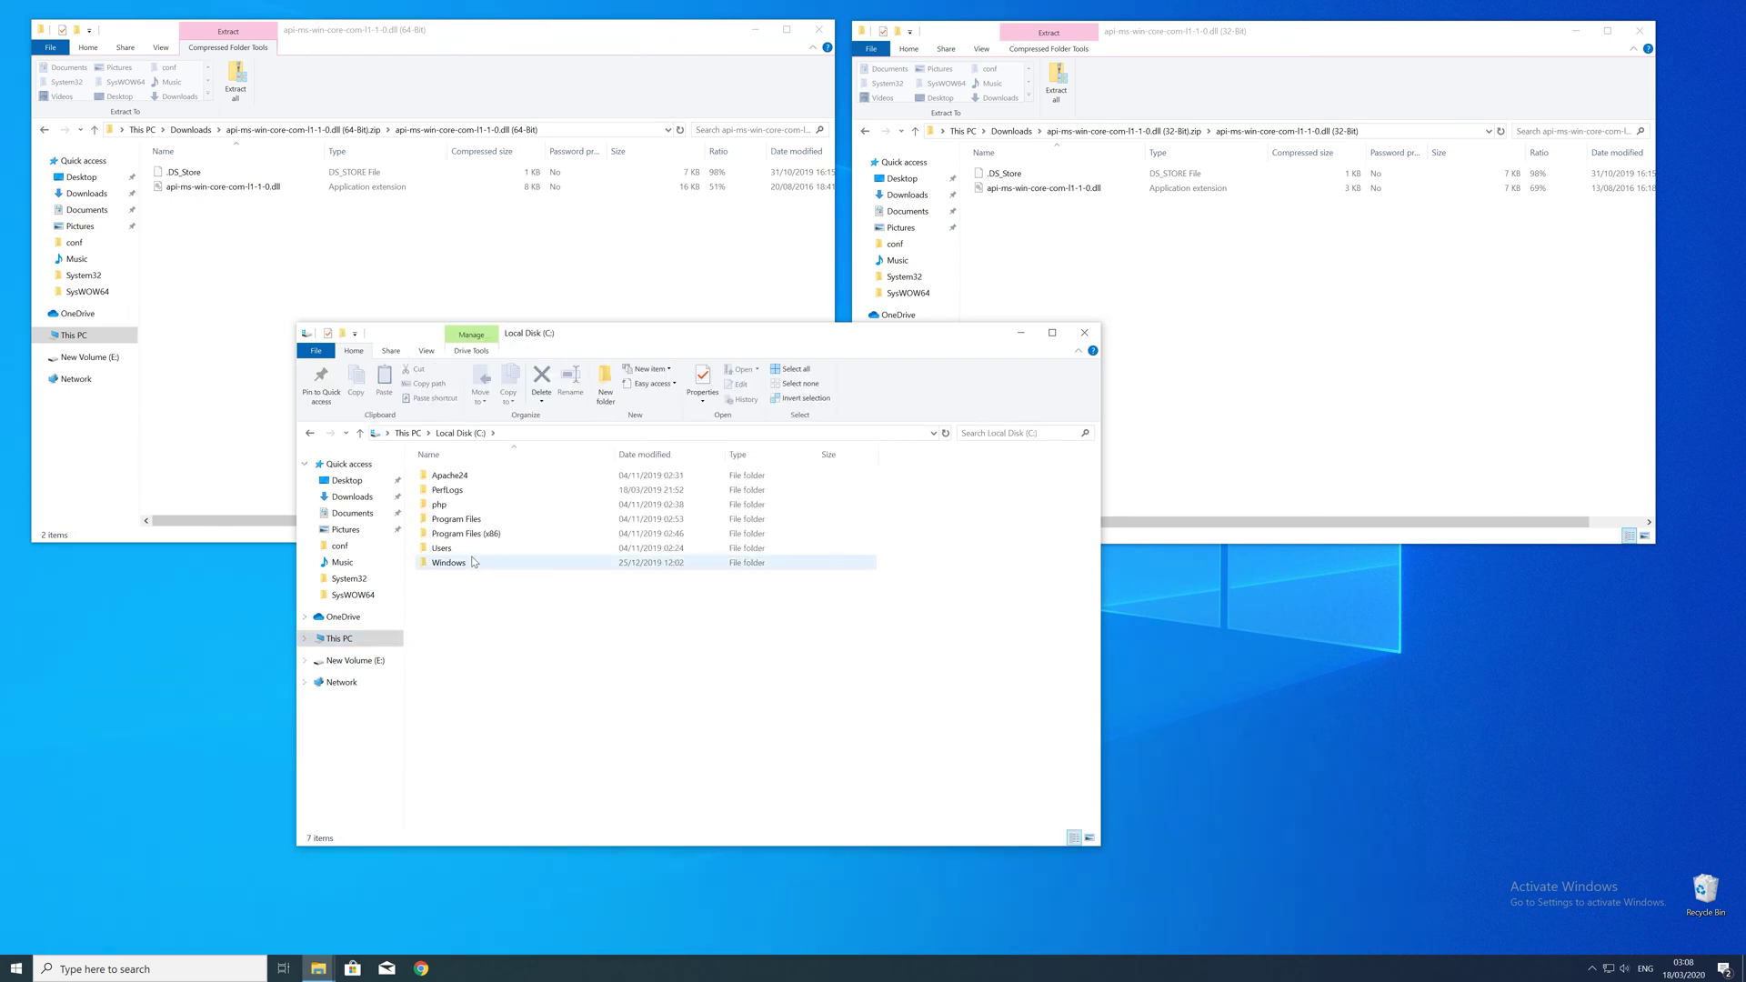
pyautogui.doubleClick(472, 562)
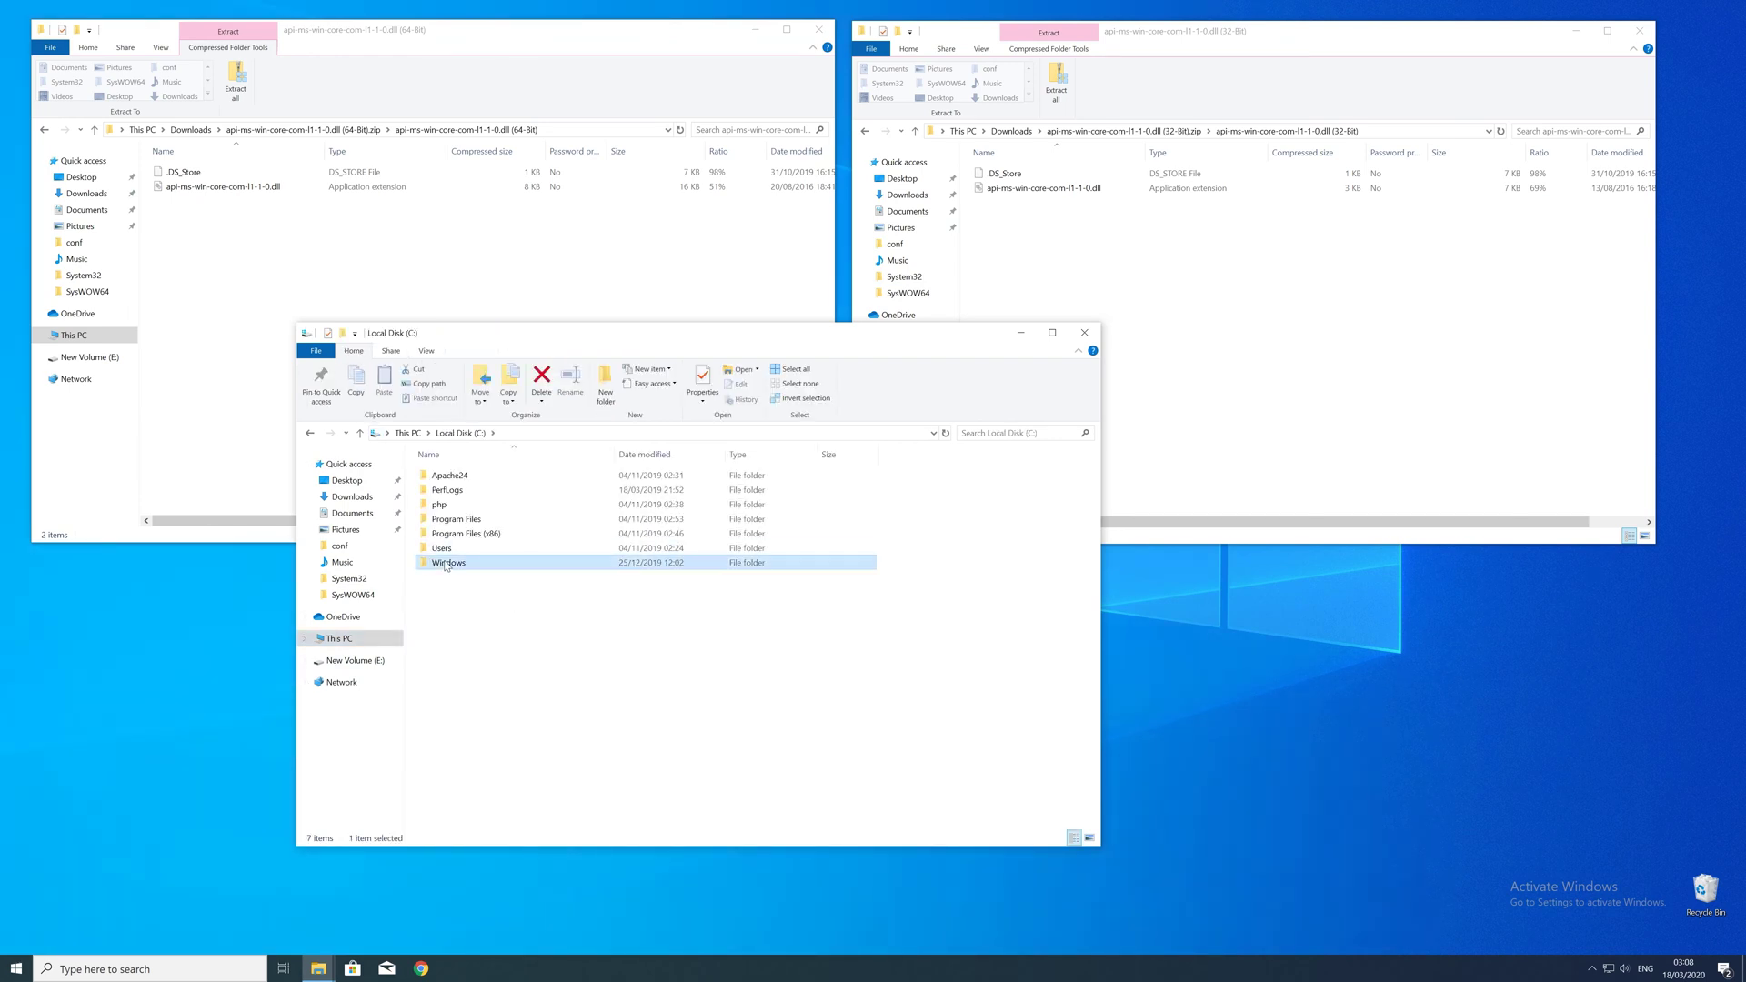
pyautogui.scroll(-10, 496, 624)
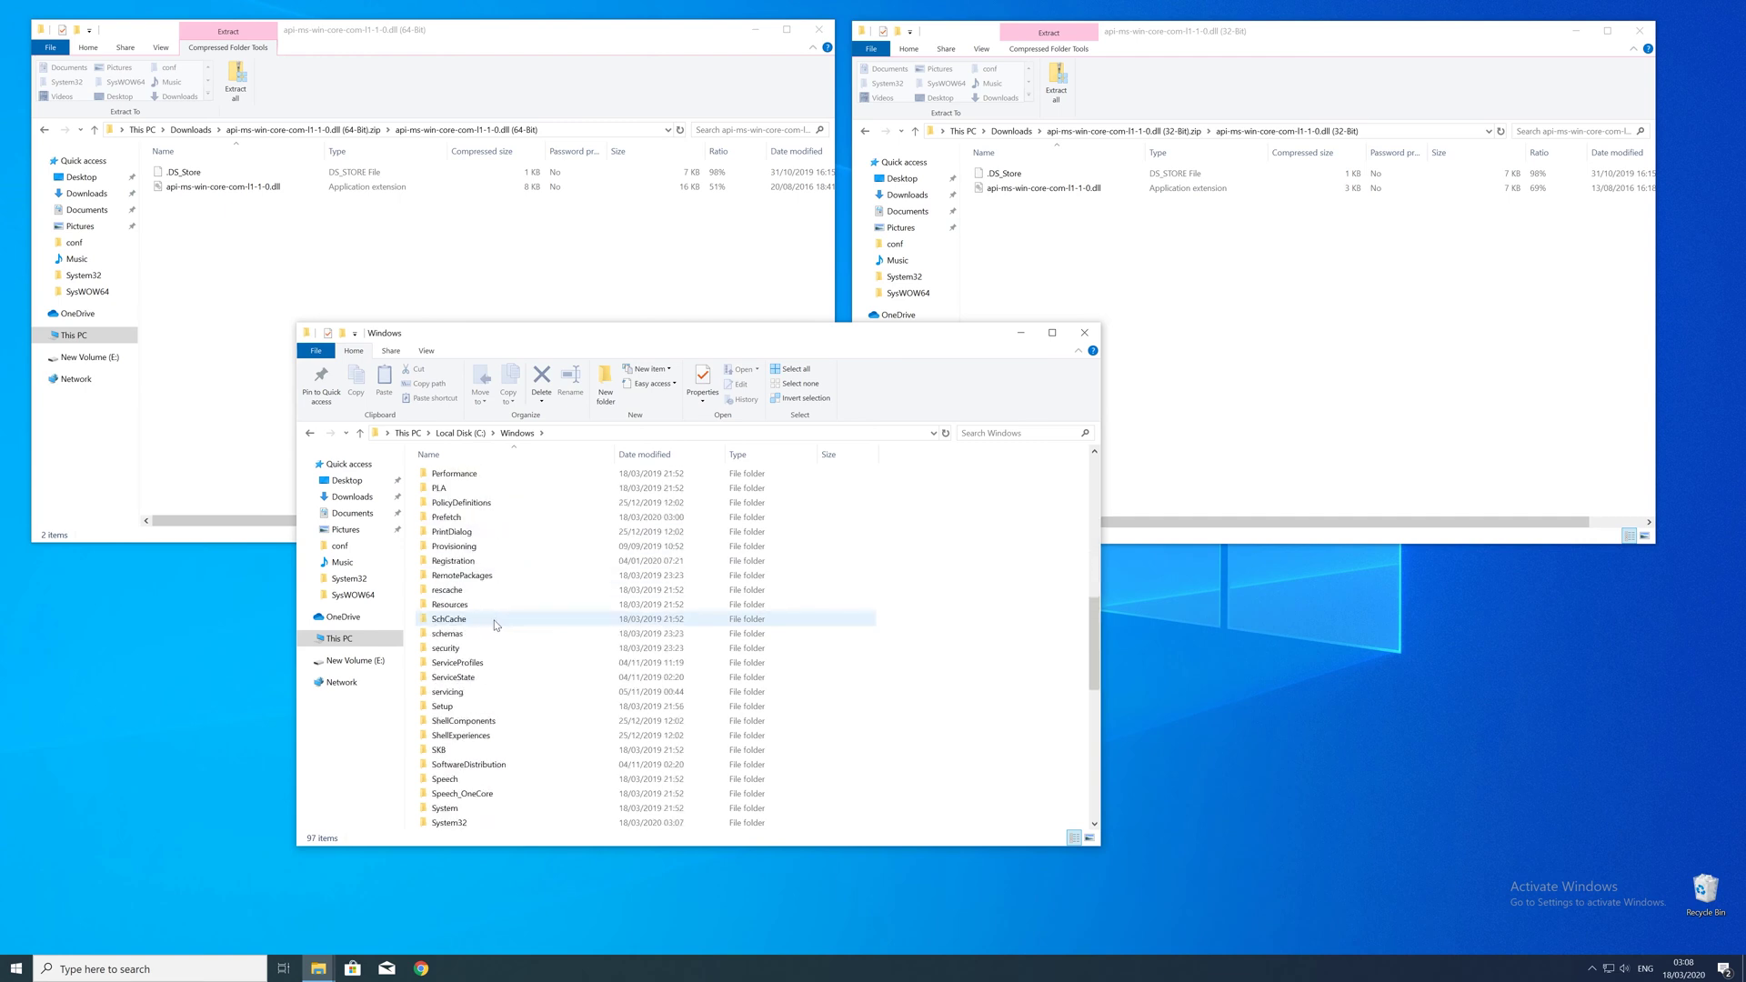
pyautogui.click(467, 693)
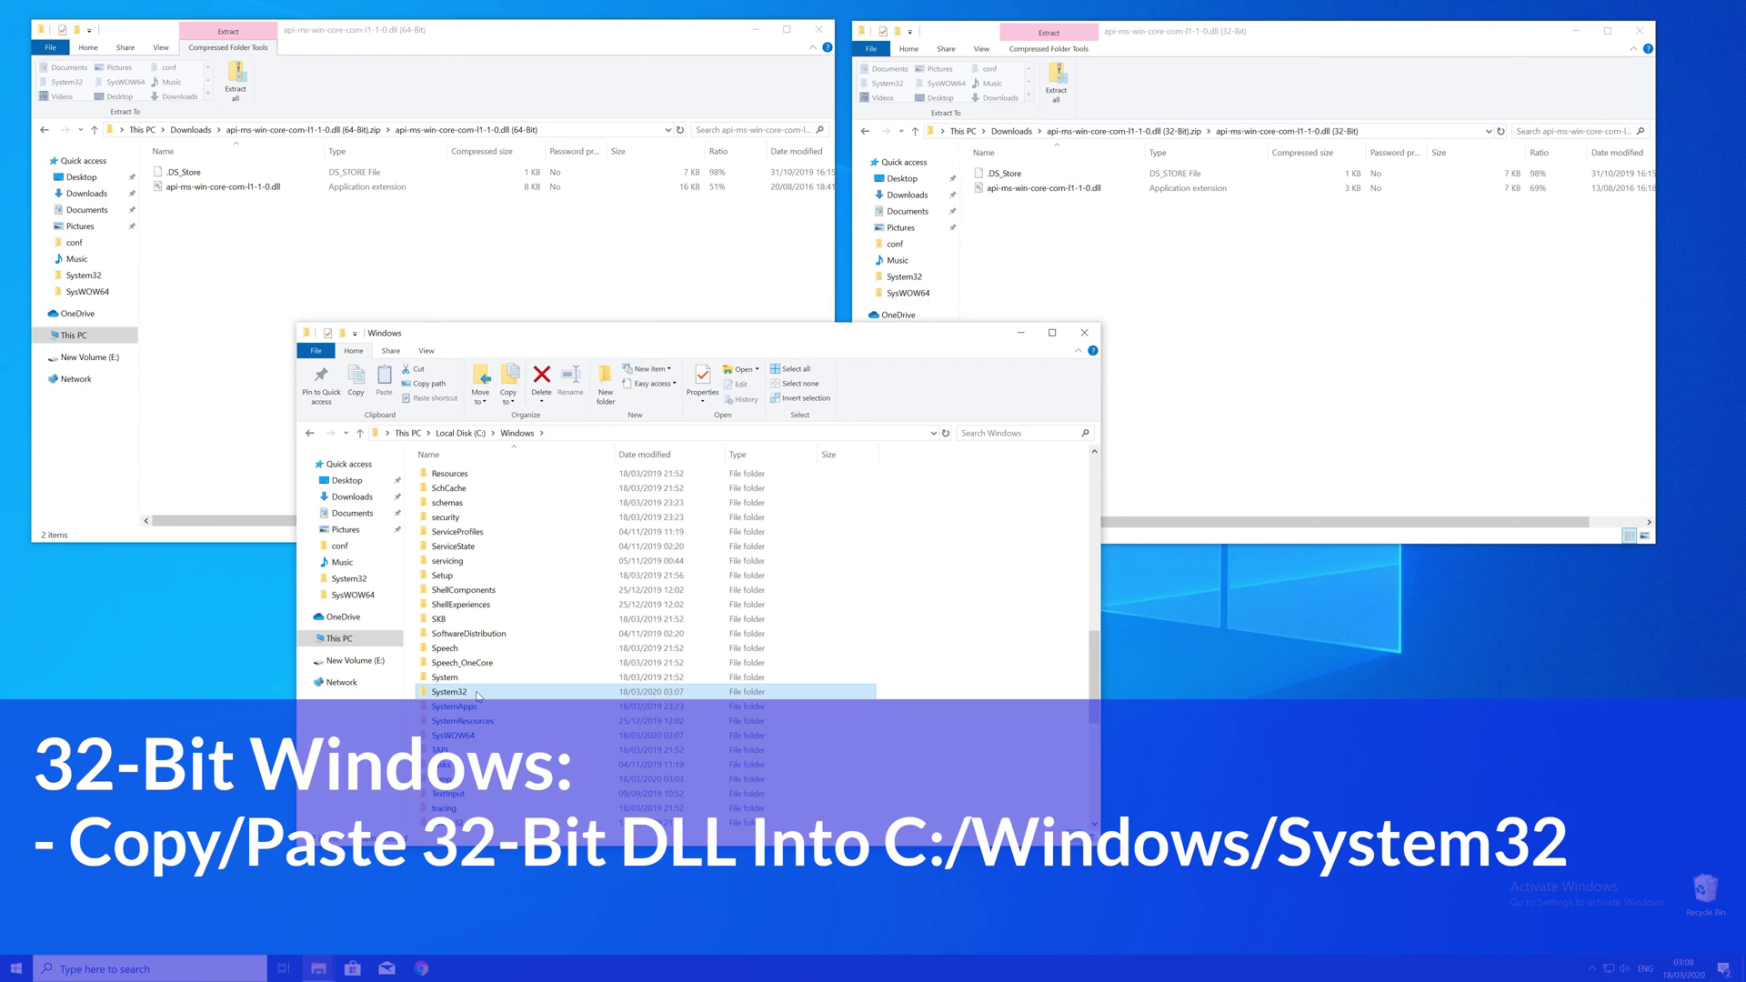
# - Copy the 32-bit DLL into SysWOW64 and the 64-bit DLL into System32 with administrator permission
pyautogui.moveTo(997, 189); pyautogui.dragTo(460, 735)
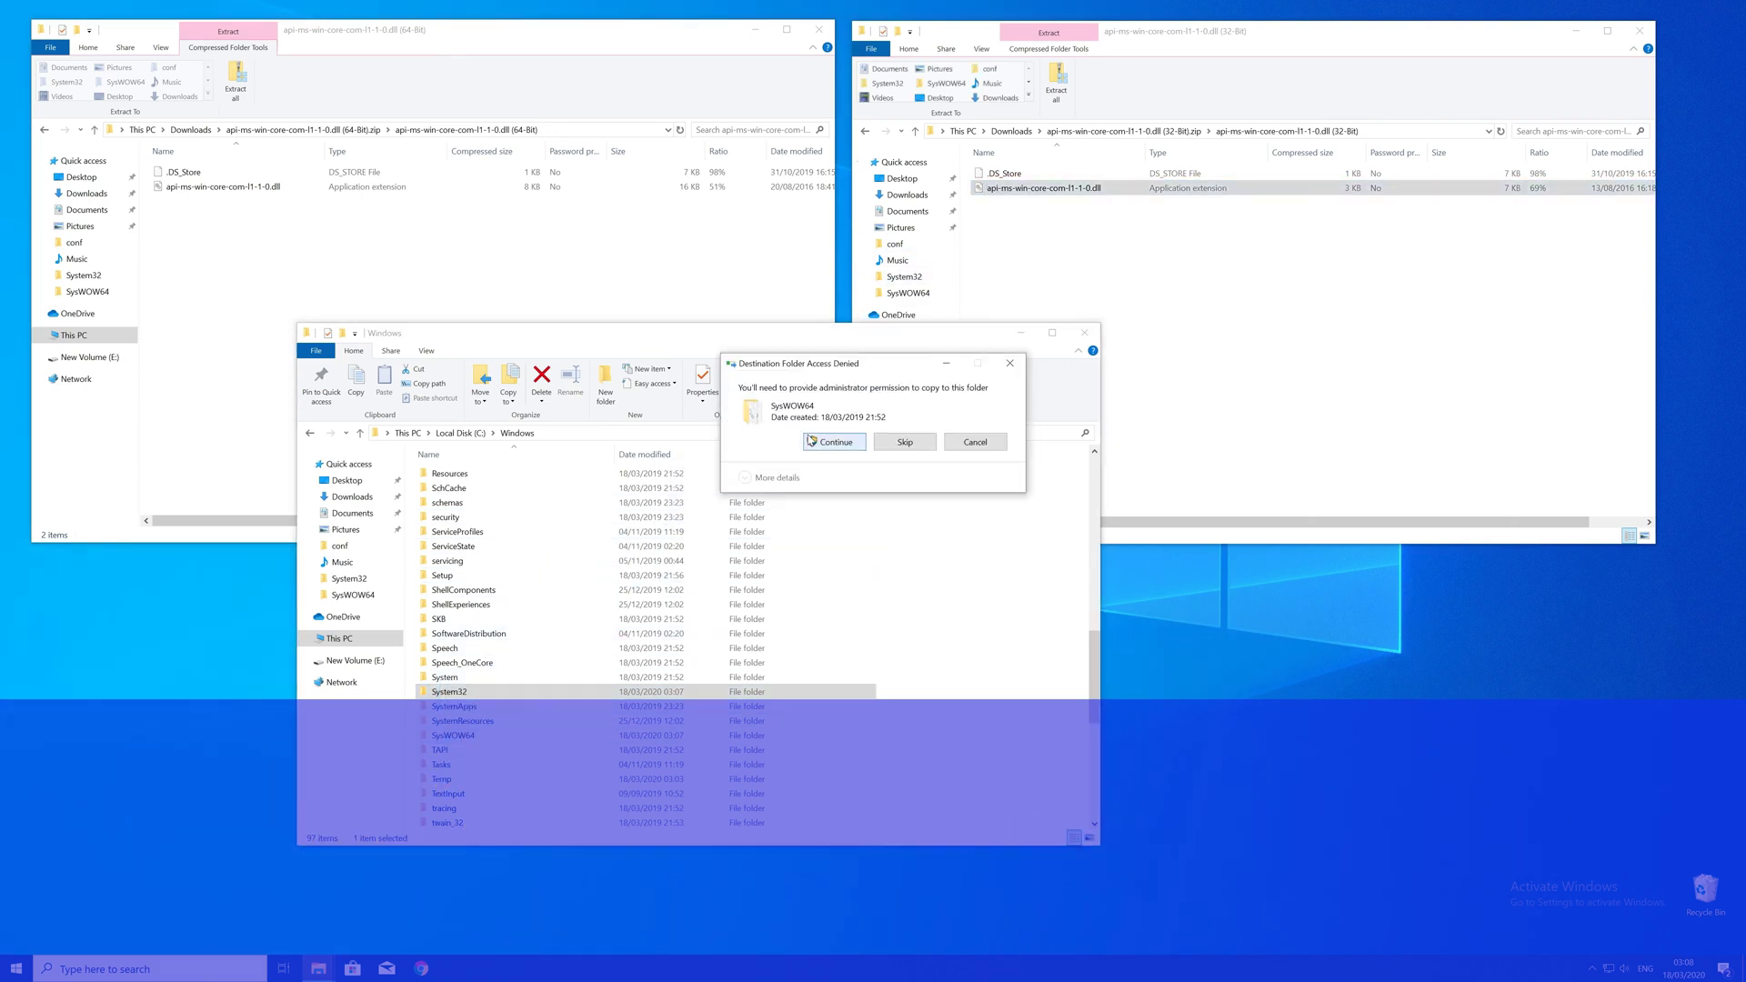
pyautogui.click(223, 194)
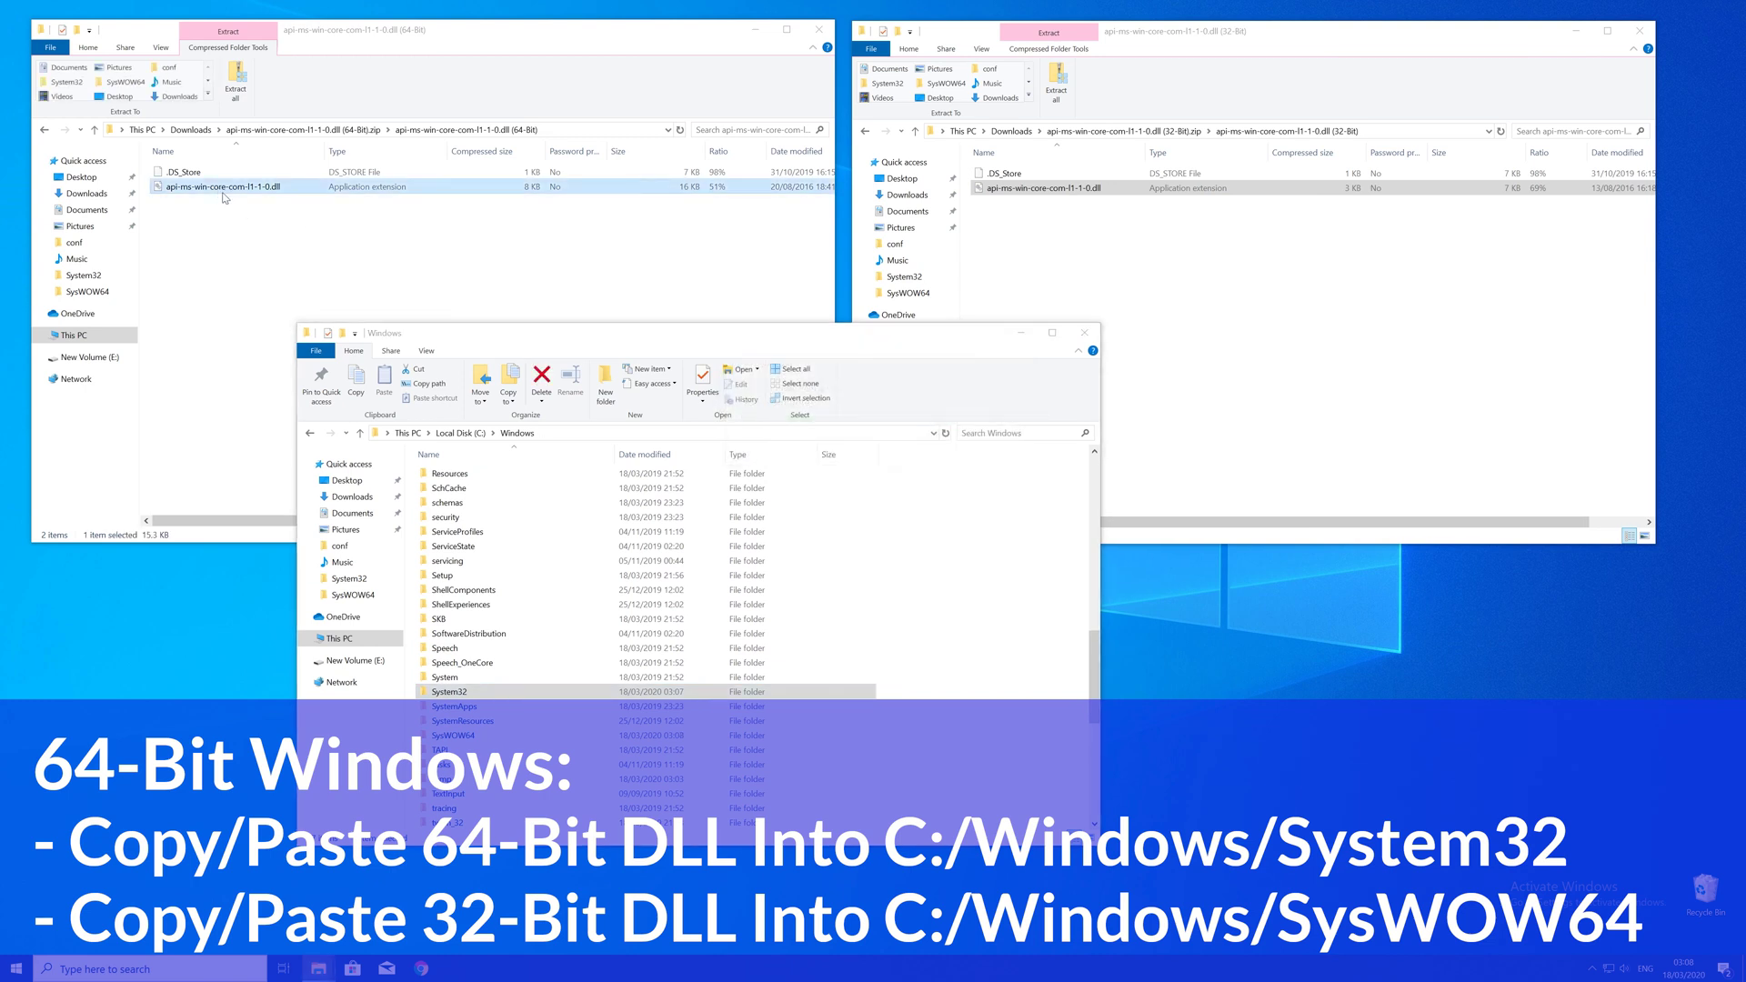
pyautogui.moveTo(223, 193); pyautogui.dragTo(449, 693)
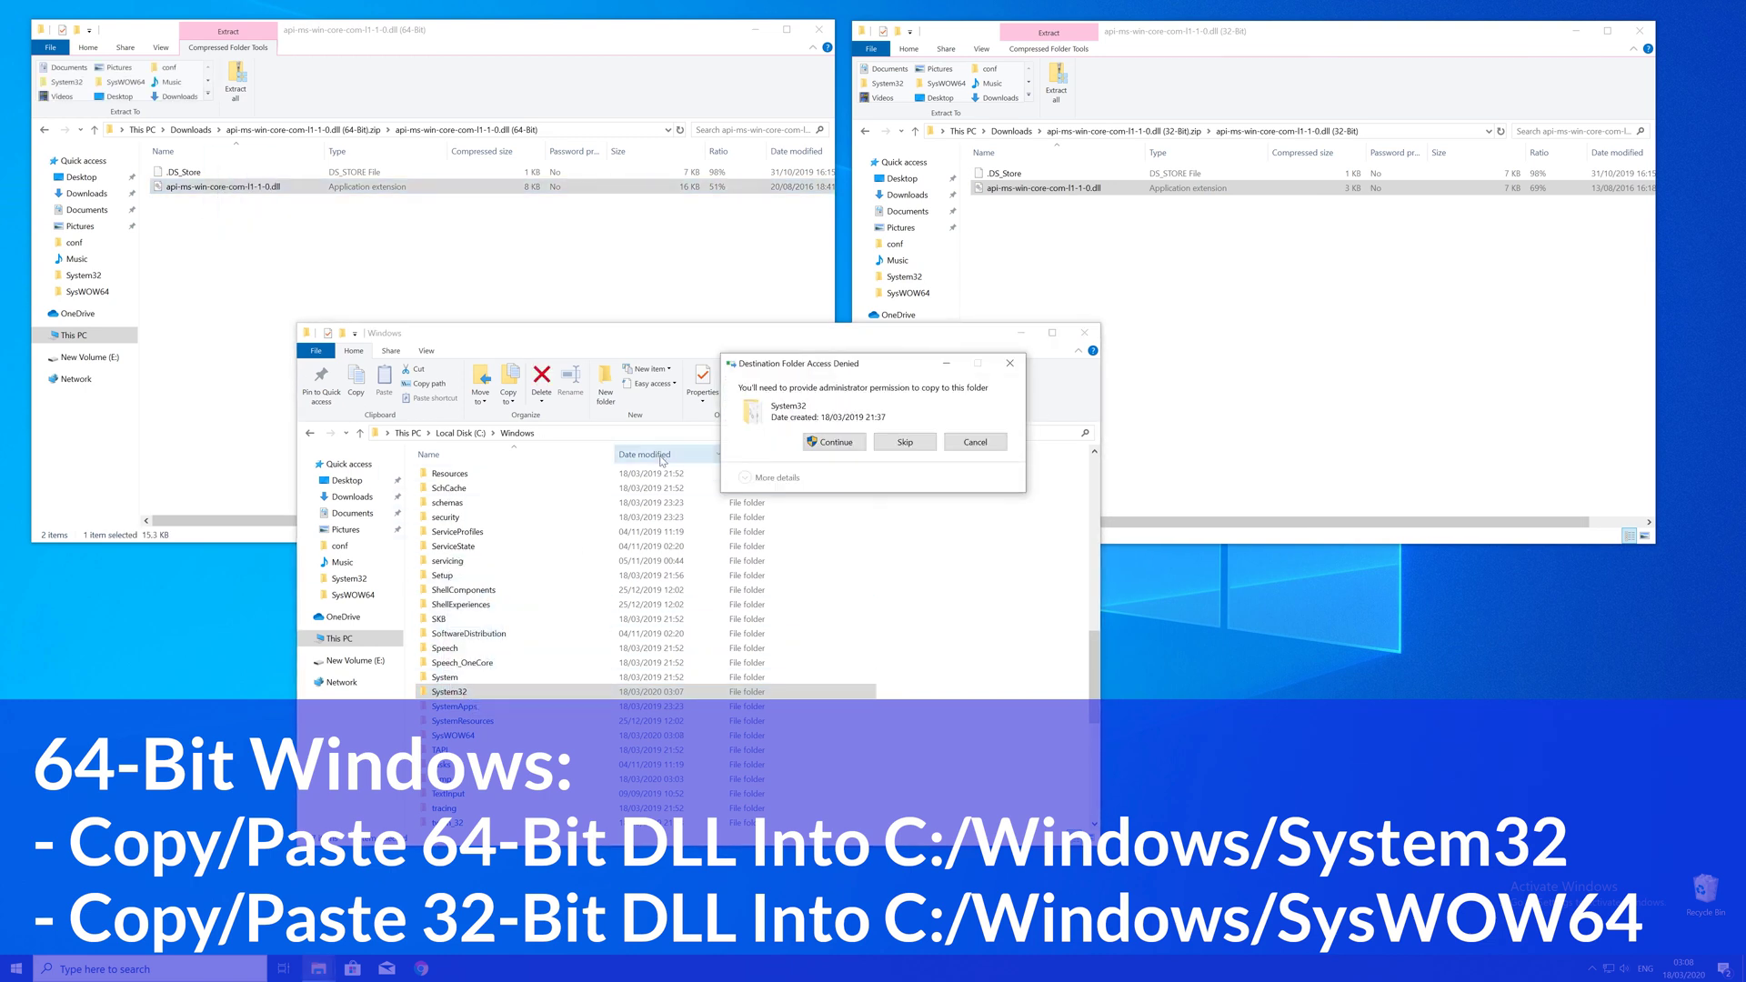
pyautogui.click(827, 442)
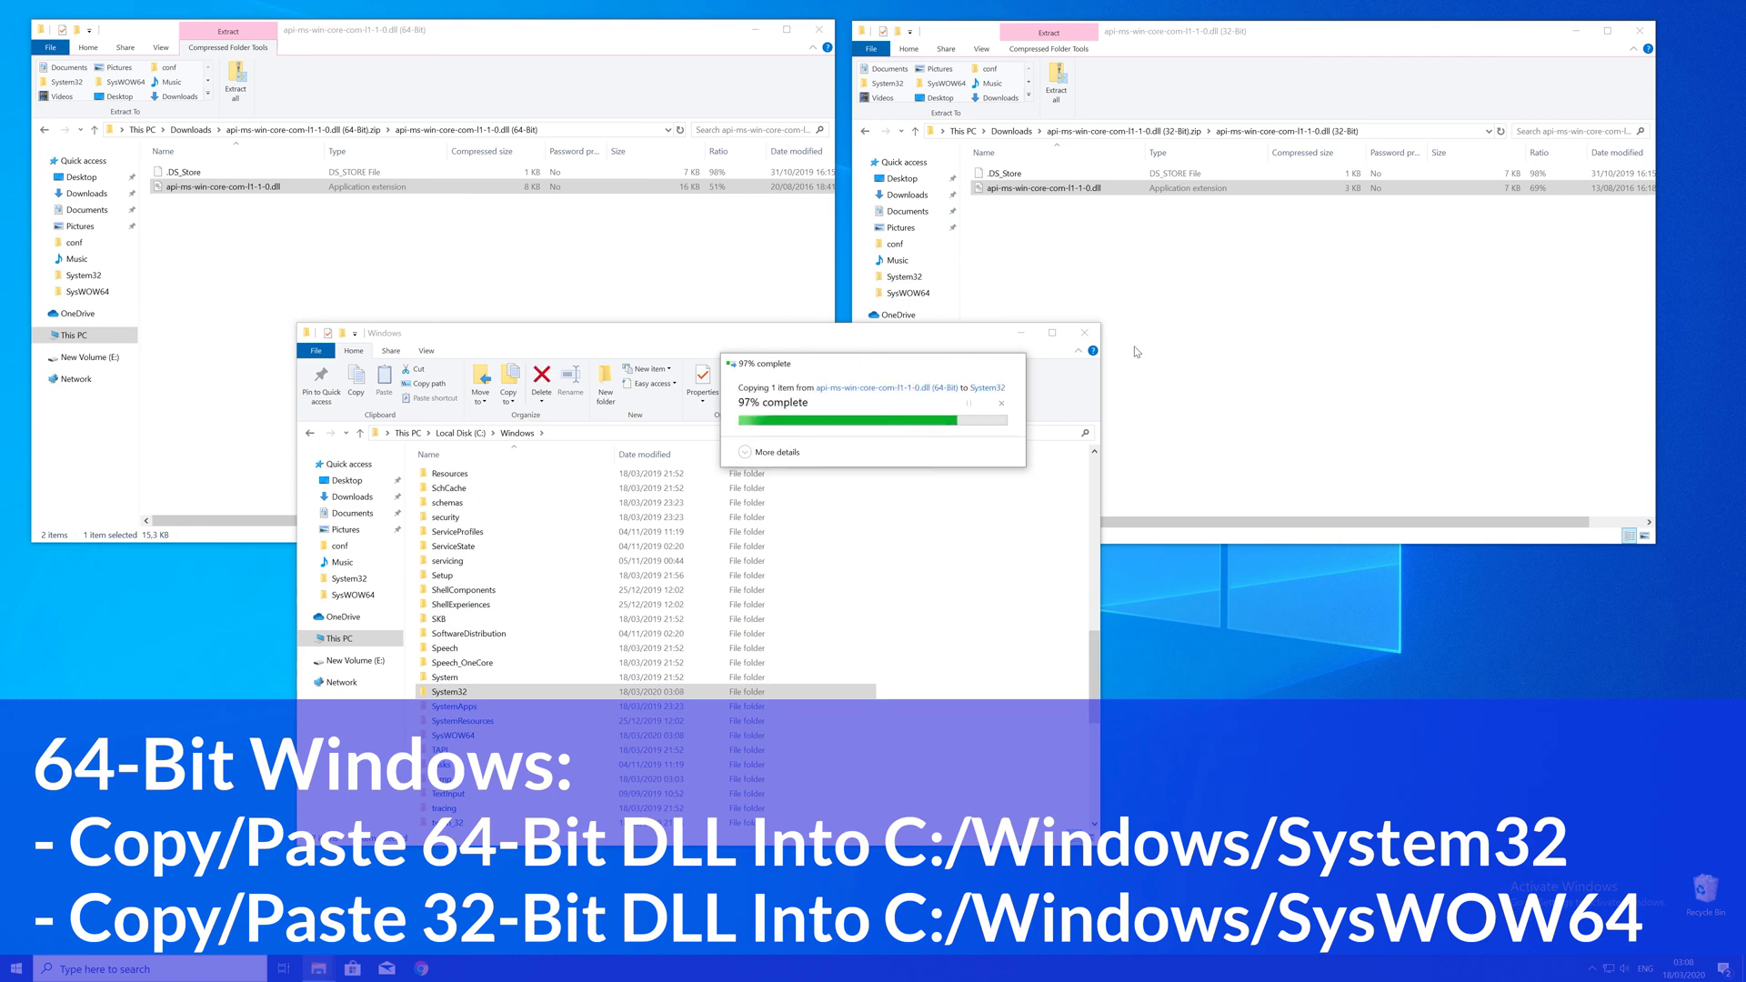
# - Close the Windows folder window and both zip windows
pyautogui.click(1084, 333)
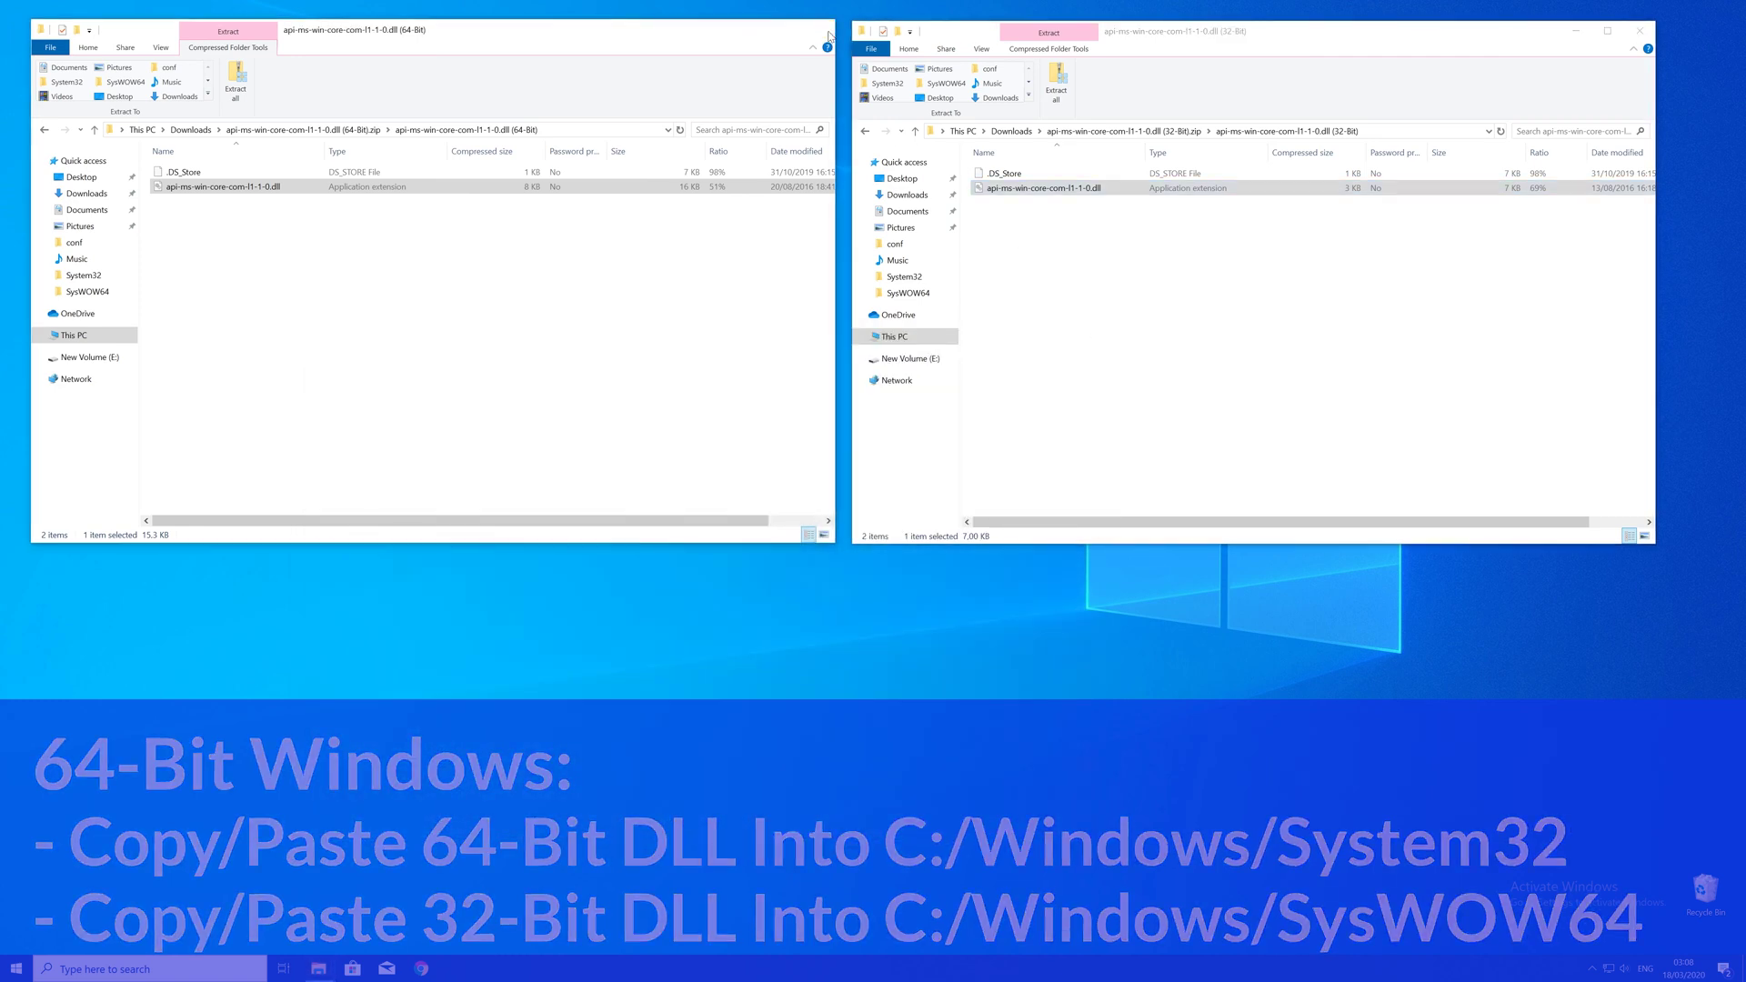
pyautogui.click(829, 36)
pyautogui.click(1630, 40)
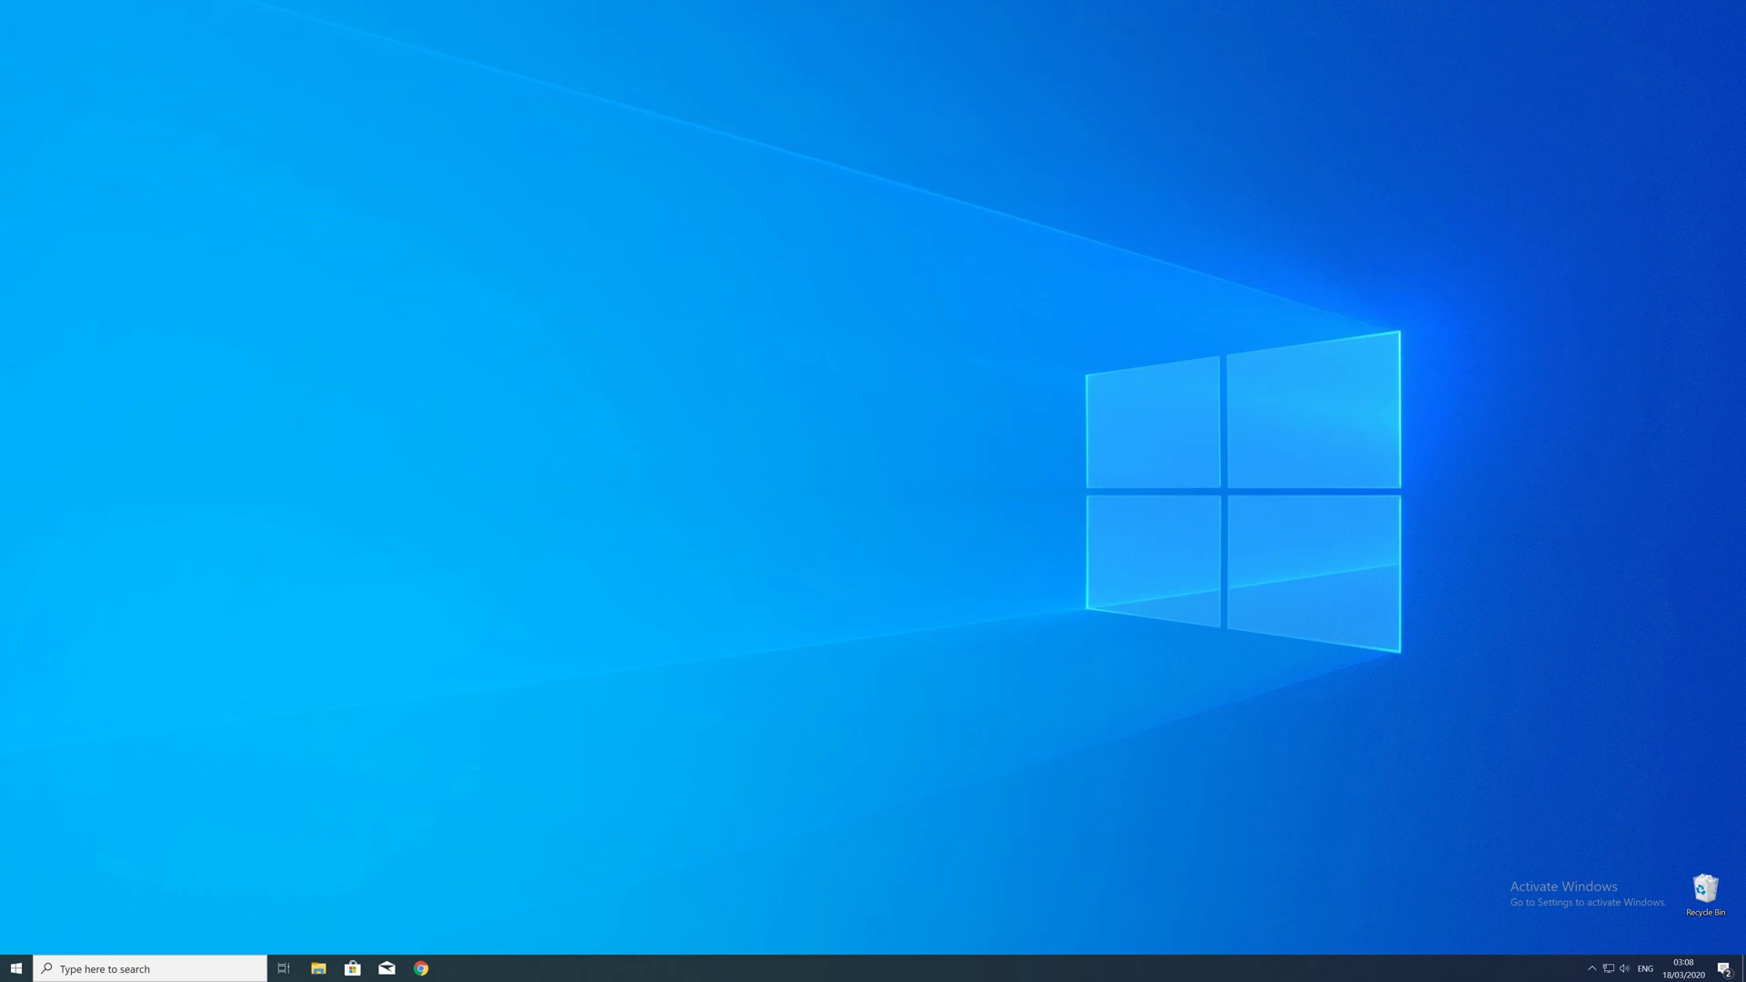